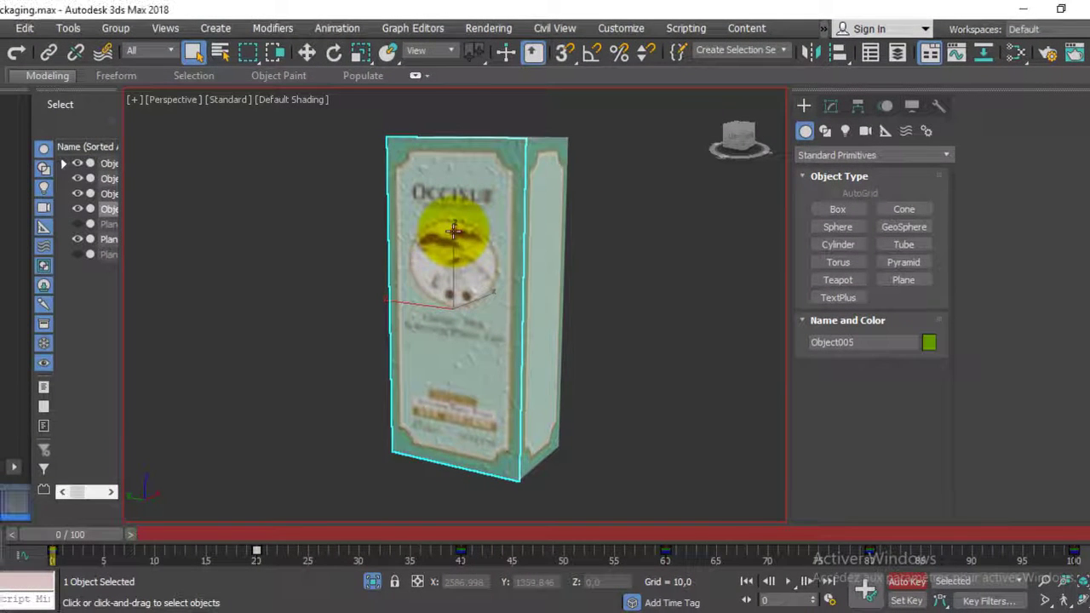
Play the box unfolding animation, then leave Auto Key and stop playback at frame 0.
scroll(439, 226, "down", 2)
middle_click_drag(477, 255, 628, 256, "alt")
scroll(499, 244, "up", 3)
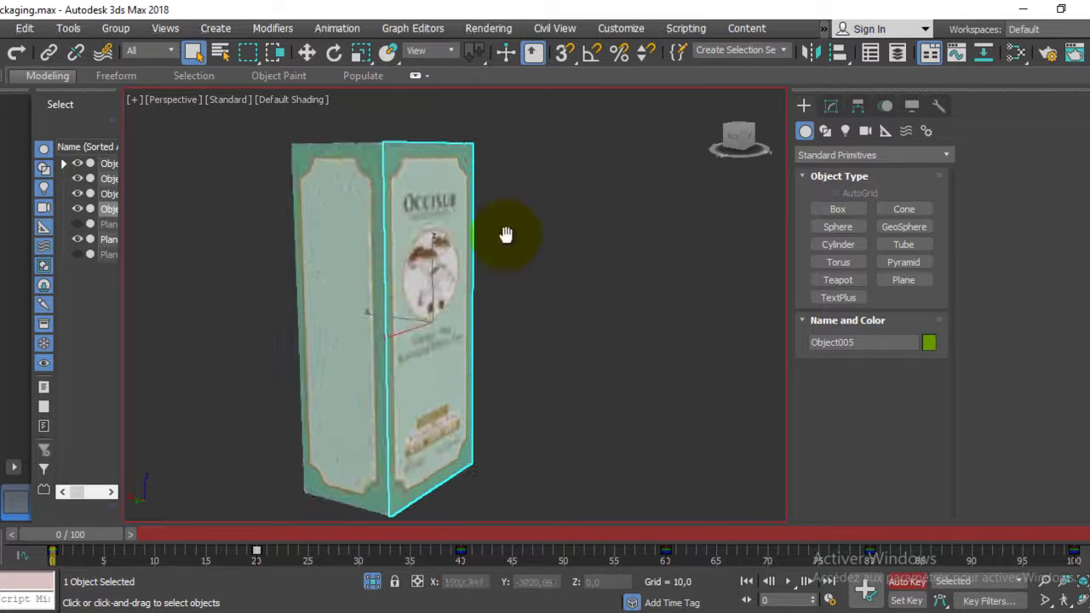
mouse_move(517, 311)
middle_mouse_down("alt")
mouse_move(463, 312)
mouse_move(462, 297)
mouse_move(426, 324)
mouse_move(433, 316)
middle_mouse_up("alt")
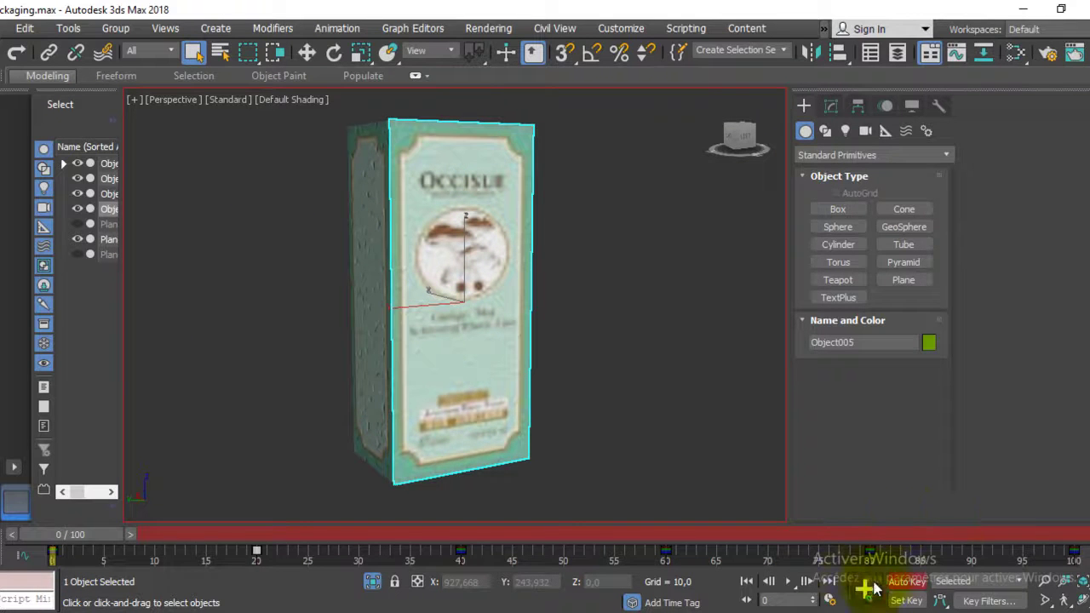
left_click(789, 584)
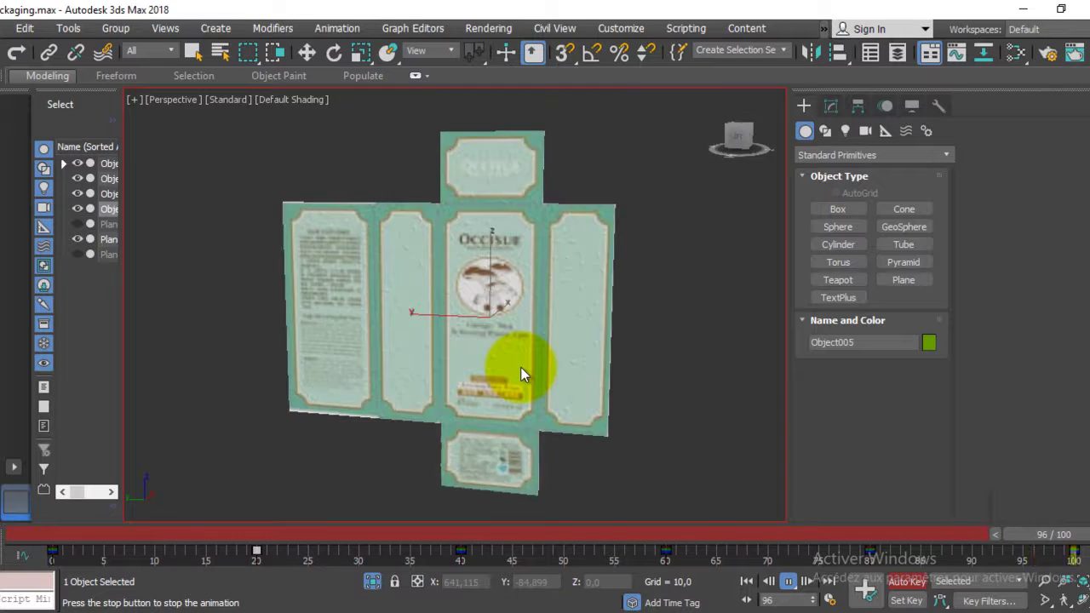
middle_click_drag(529, 251, 511, 305, "alt")
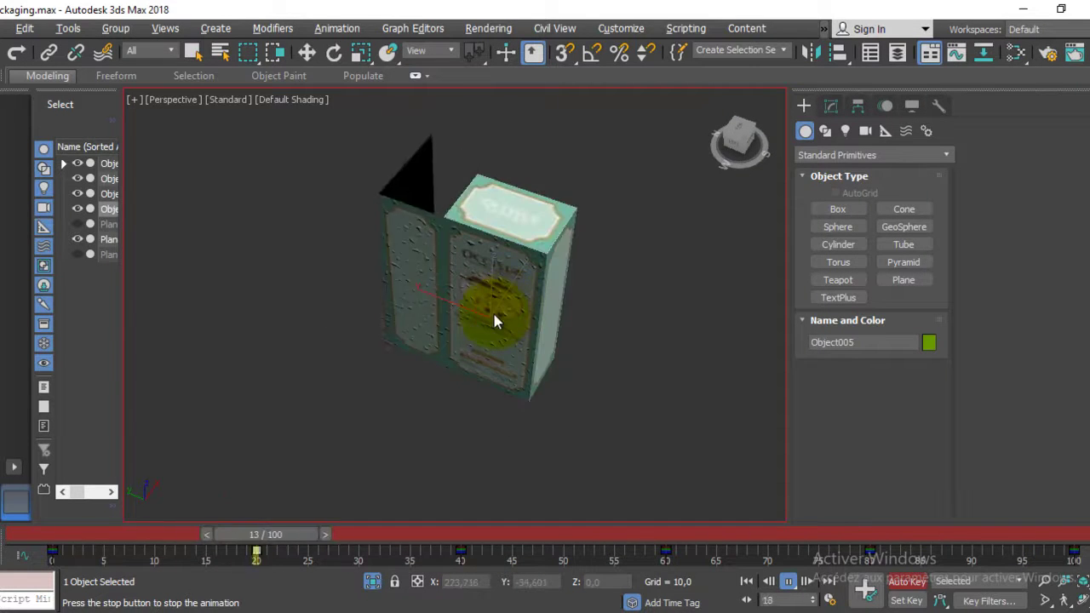
mouse_move(539, 298)
middle_mouse_down("alt")
mouse_move(600, 269)
mouse_move(468, 311)
middle_mouse_up("alt")
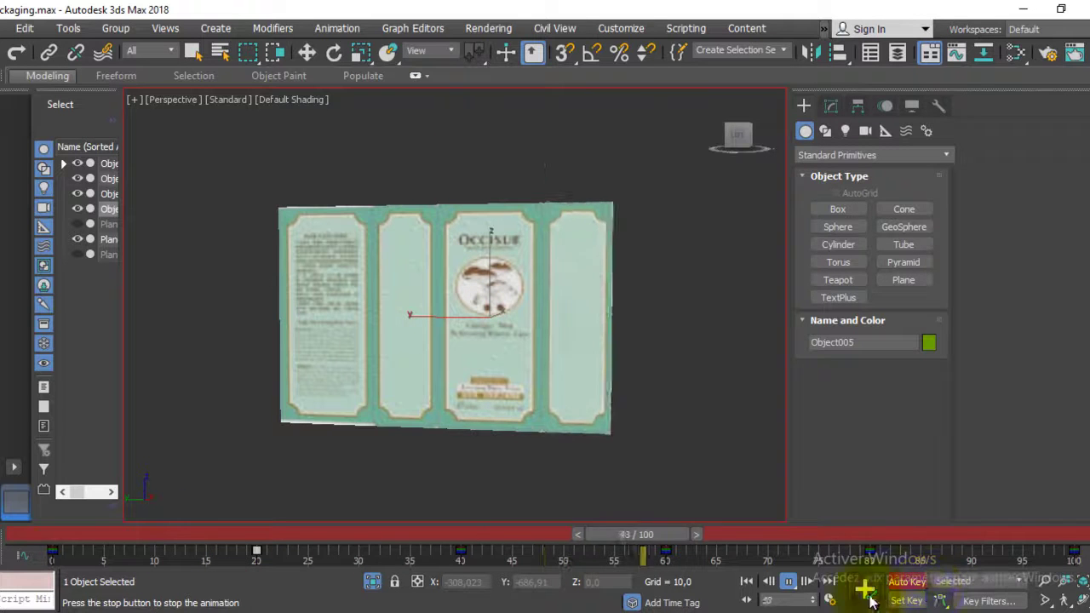
left_click(908, 583)
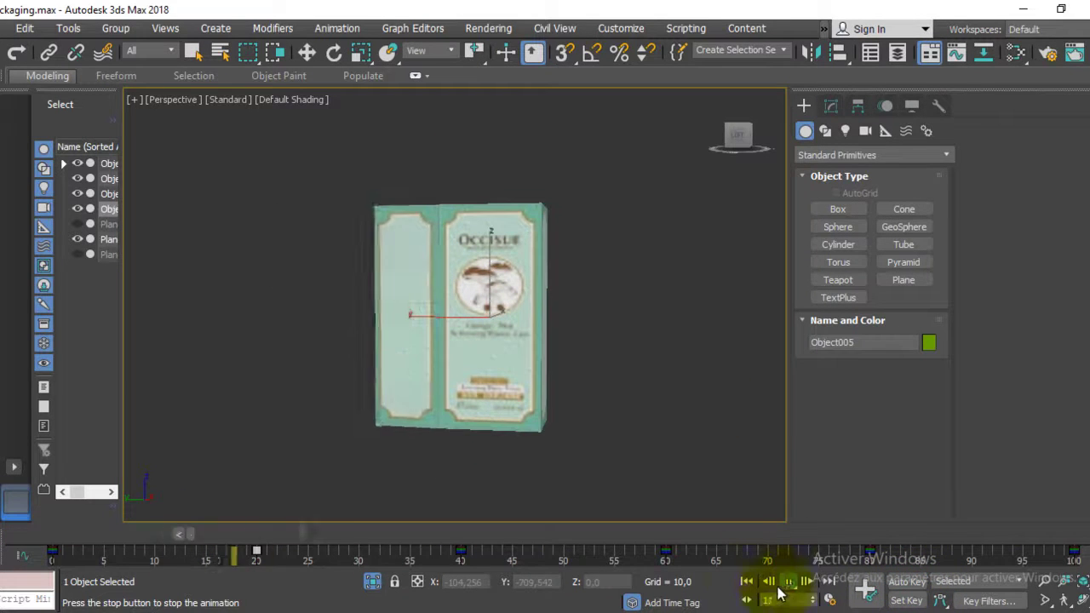
left_click(746, 582)
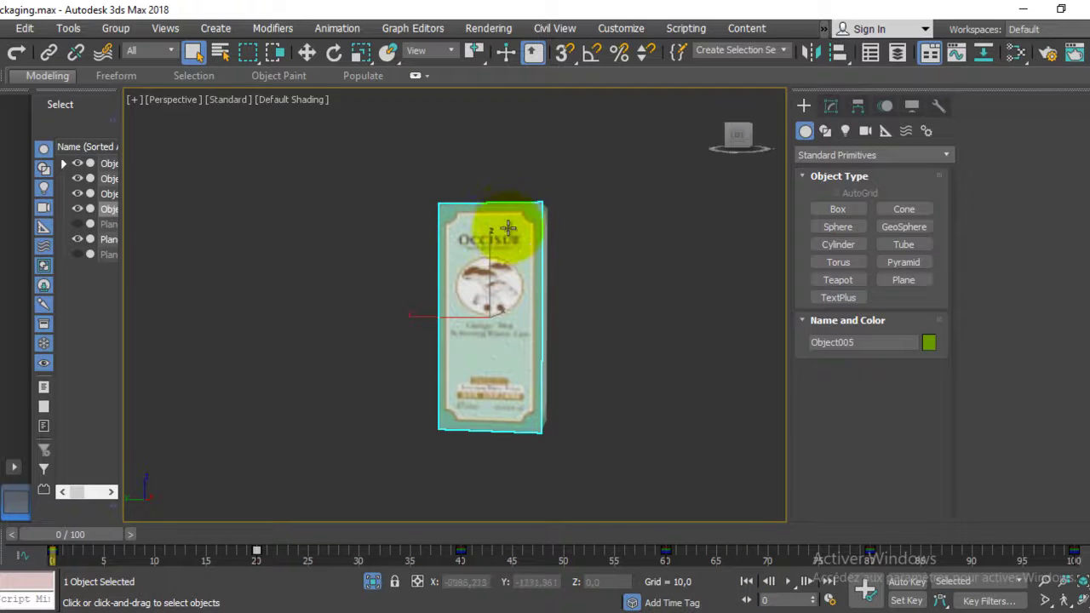
Scrub the timeline to frames 80, 100, 82 and 64 to review the box folding.
mouse_move(503, 358)
middle_mouse_down("alt")
mouse_move(487, 316)
mouse_move(664, 306)
mouse_move(784, 261)
middle_mouse_up("alt")
mouse_move(592, 263)
middle_mouse_down("alt")
mouse_move(555, 288)
mouse_move(284, 241)
mouse_move(318, 258)
mouse_move(380, 248)
mouse_move(355, 248)
middle_mouse_up("alt")
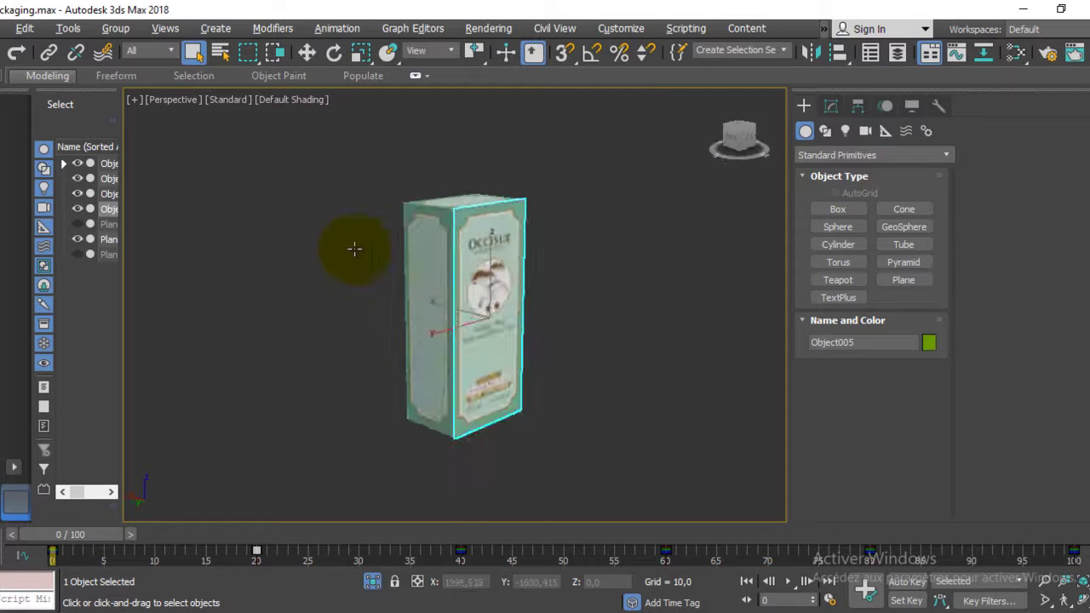
left_click_drag(101, 538, 1008, 537)
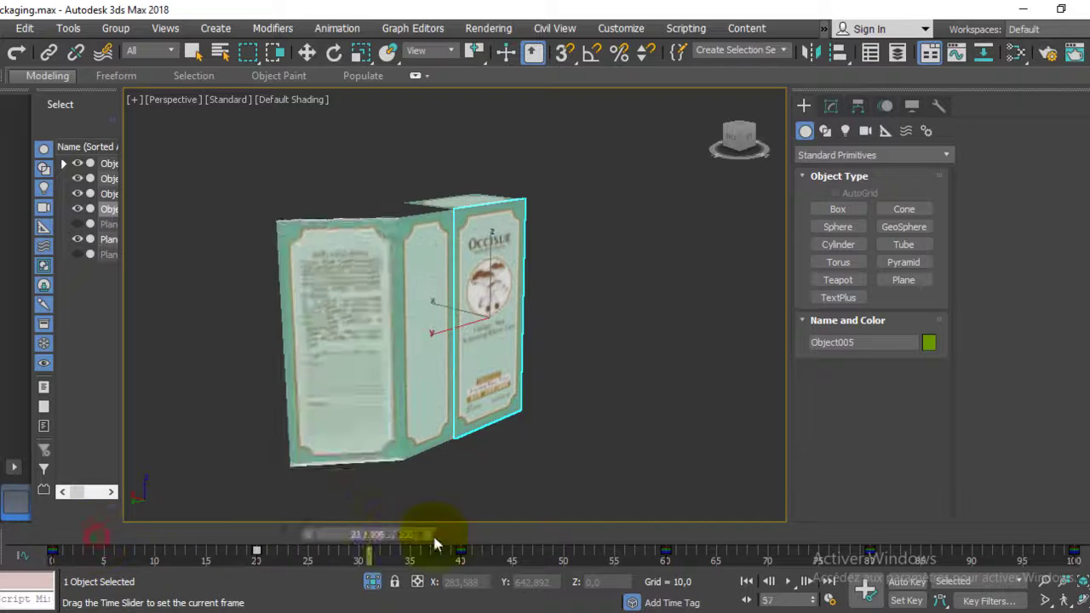
left_click_drag(1049, 581, 1080, 579)
key("q")
mouse_move(587, 316)
middle_mouse_down("alt")
mouse_move(487, 316)
mouse_move(500, 316)
middle_mouse_up("alt")
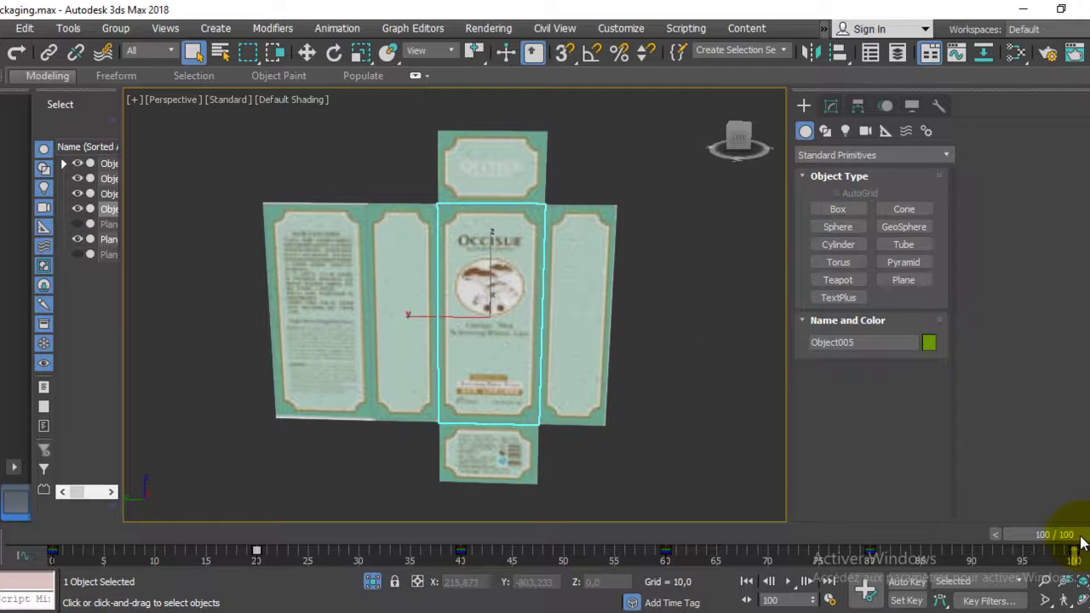
left_click_drag(1073, 544, 956, 552)
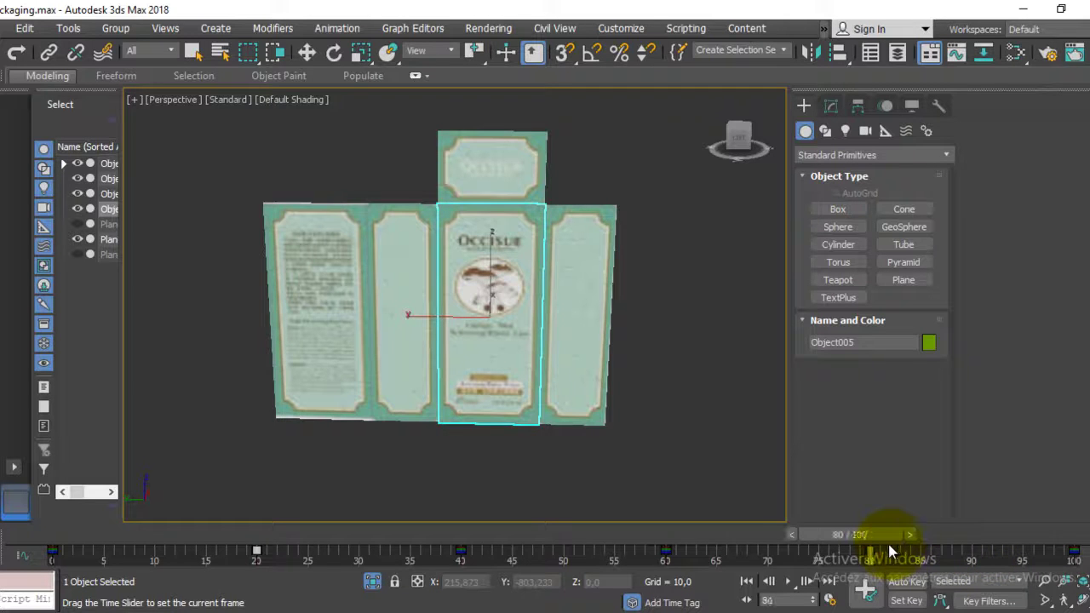
key("q")
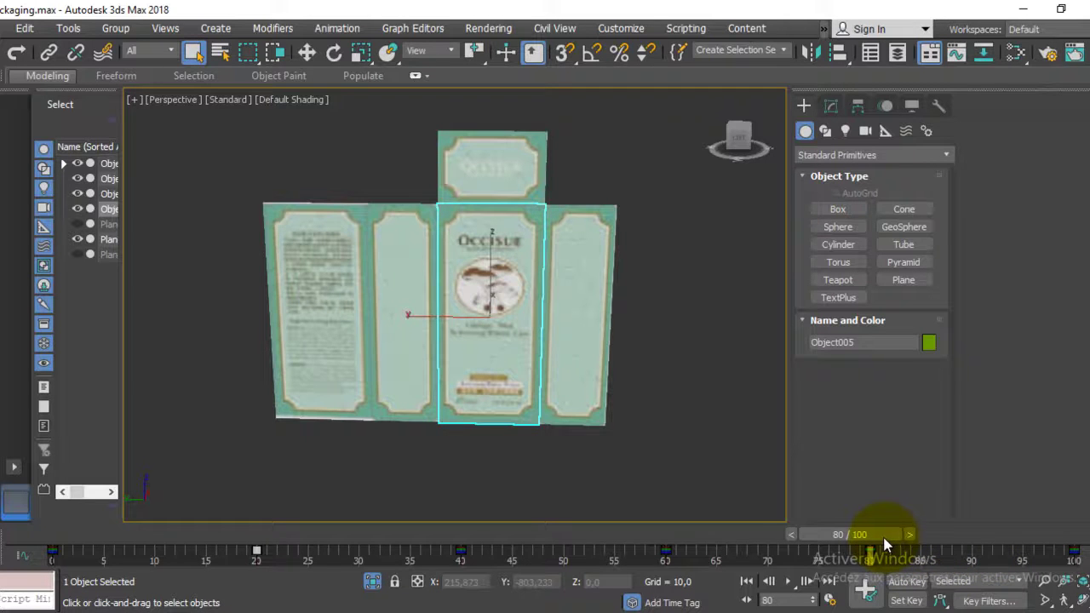
mouse_move(862, 548)
left_mouse_down()
mouse_move(696, 546)
mouse_move(868, 533)
mouse_move(1075, 540)
mouse_move(1047, 525)
mouse_move(519, 554)
mouse_move(71, 540)
left_mouse_up()
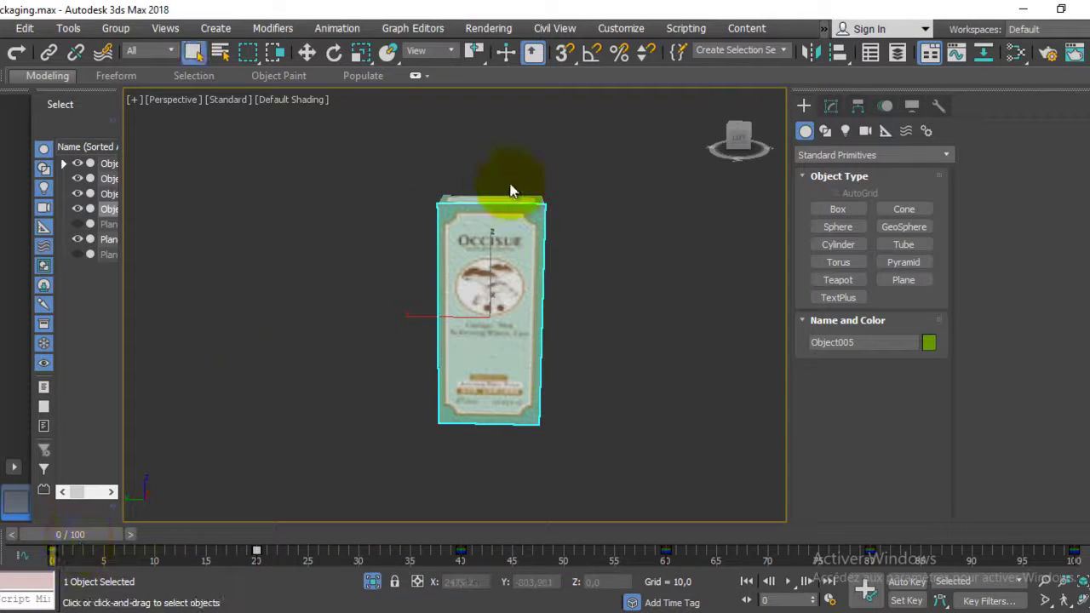
Box-select the six carton pieces, apply Unwrap UVW, and open the UV Editor.
left_click(501, 246)
left_click_drag(587, 435, 587, 434)
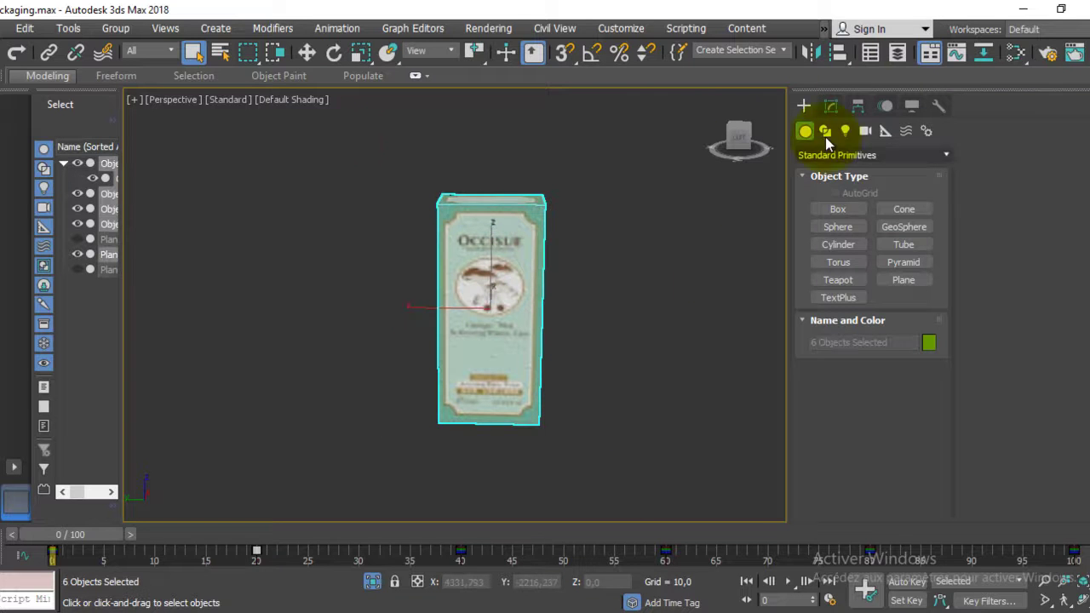
left_click(831, 108)
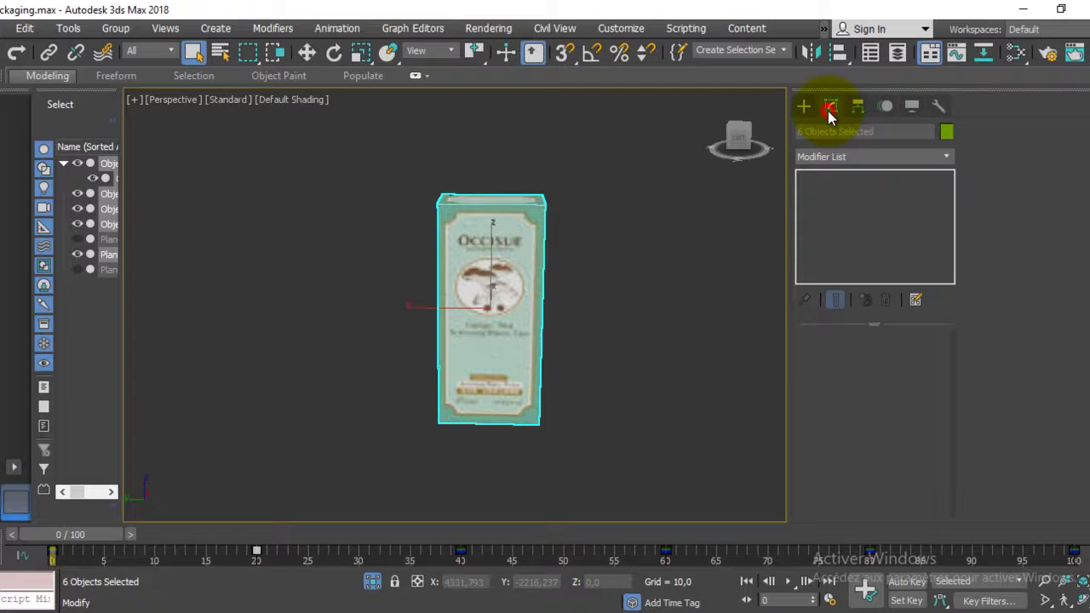
left_click(843, 160)
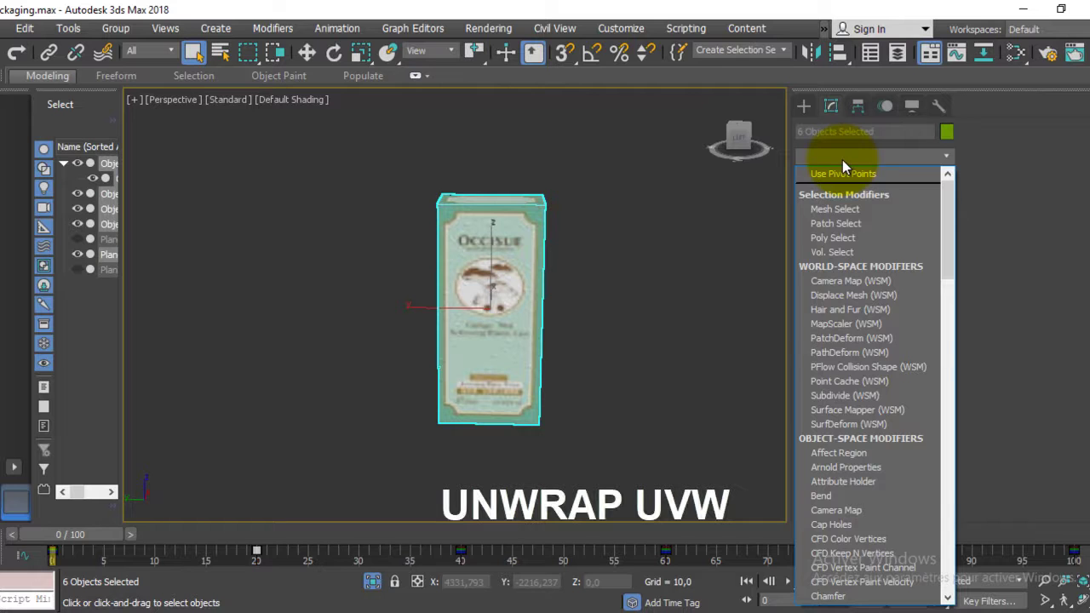
key("u")
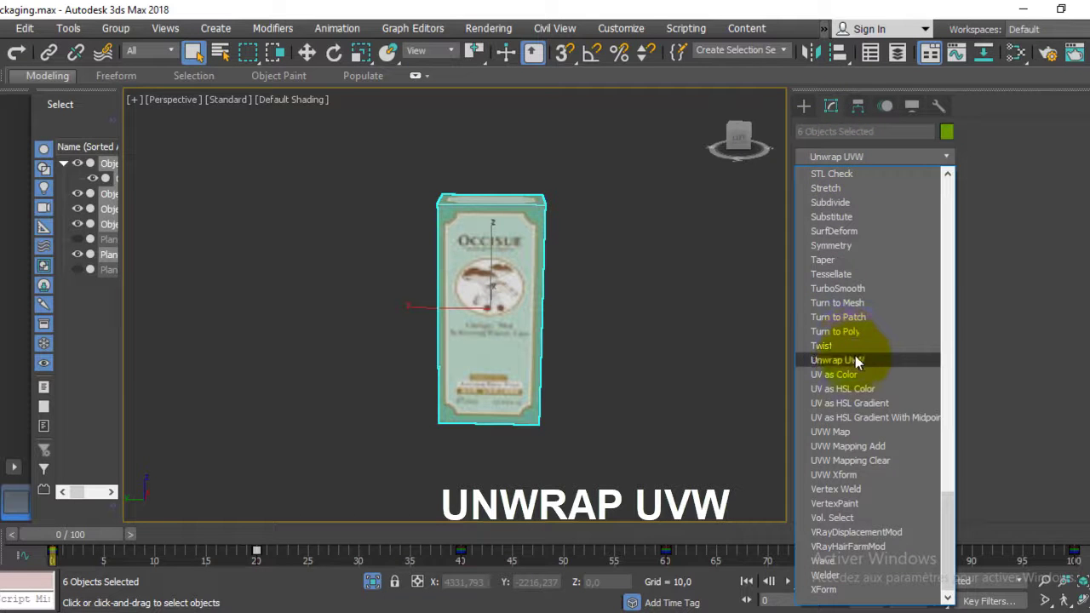
left_click(857, 362)
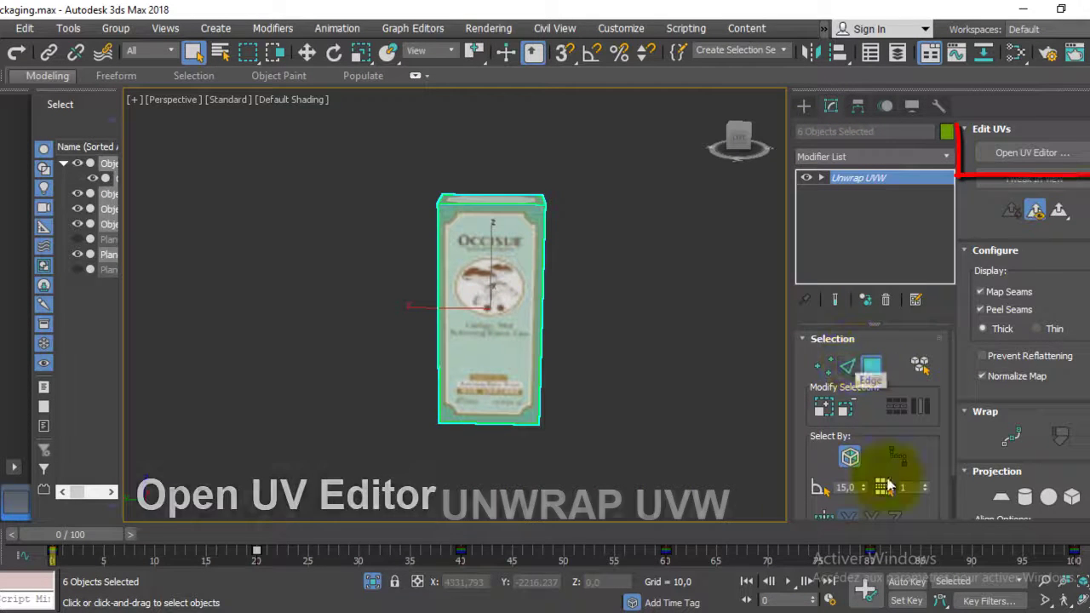
left_click(1026, 151)
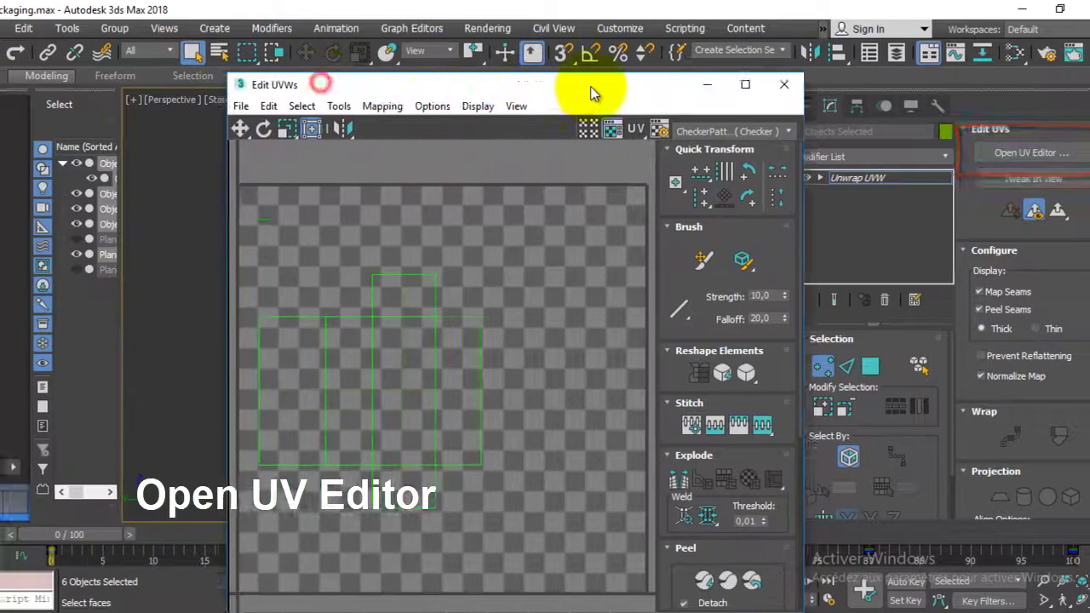
Set the Edit UVWs background to the Map #5 cardboard carton texture, moving the editor window aside.
left_click_drag(322, 83, 891, 86)
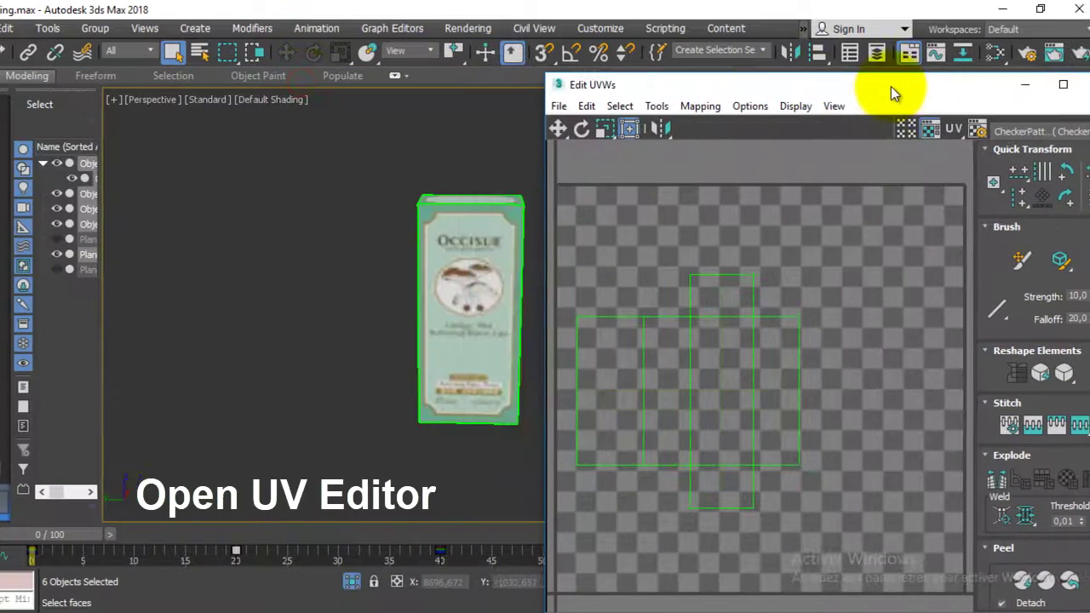
middle_click_drag(167, 245, 245, 248, "alt")
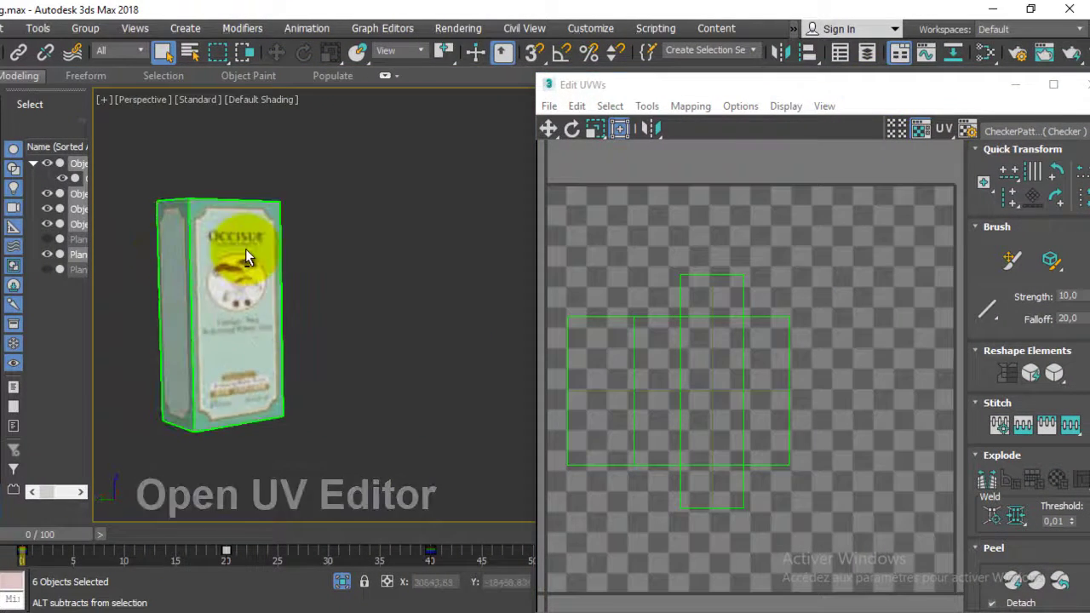
left_click(1066, 130)
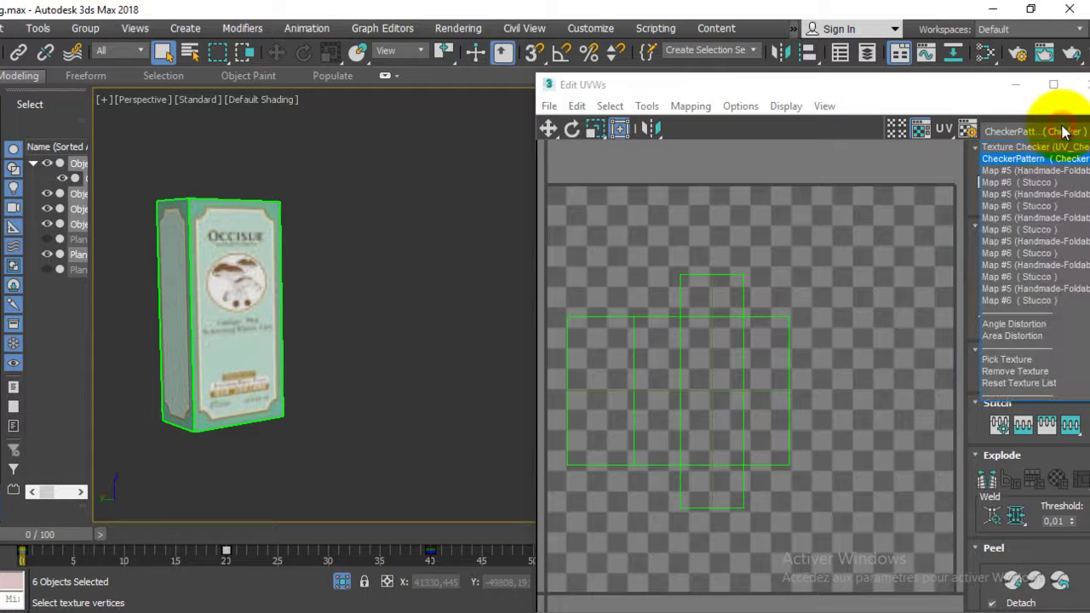
left_click(978, 97)
left_click_drag(881, 81, 825, 41)
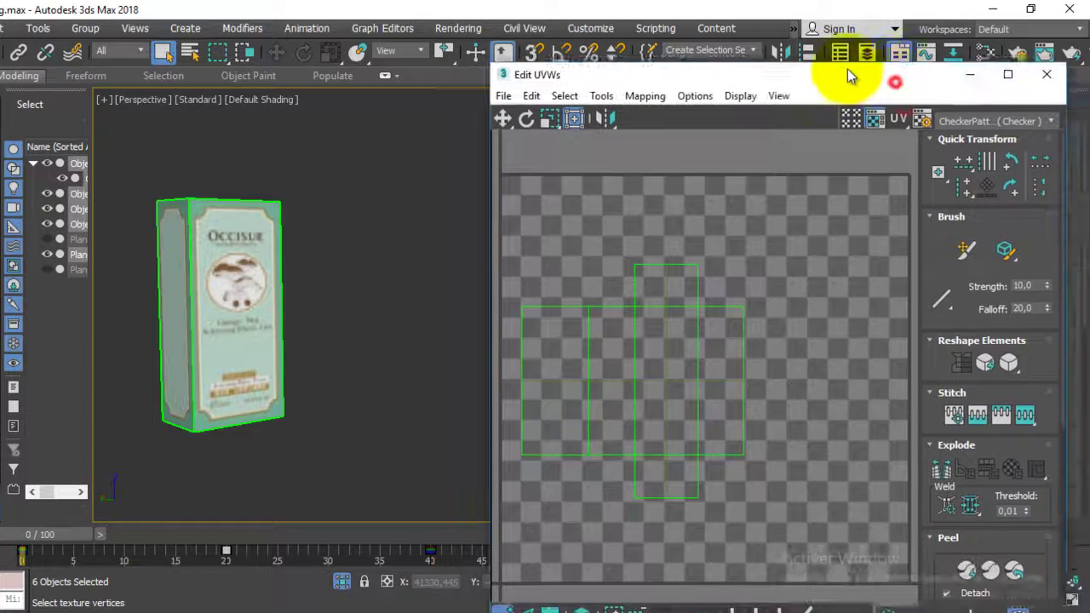
left_click(1020, 93)
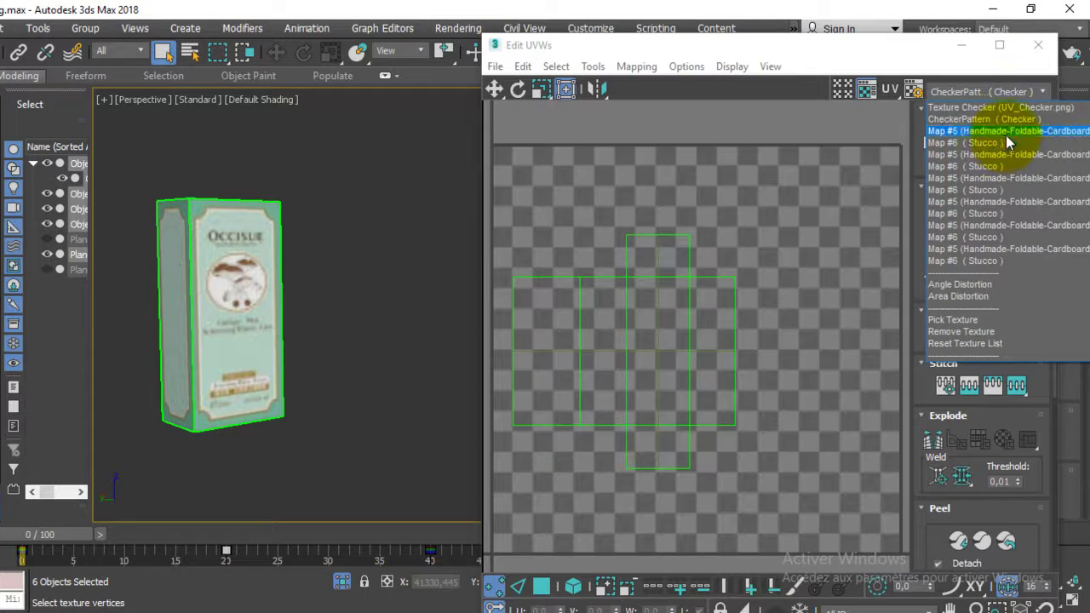
left_click(1007, 134)
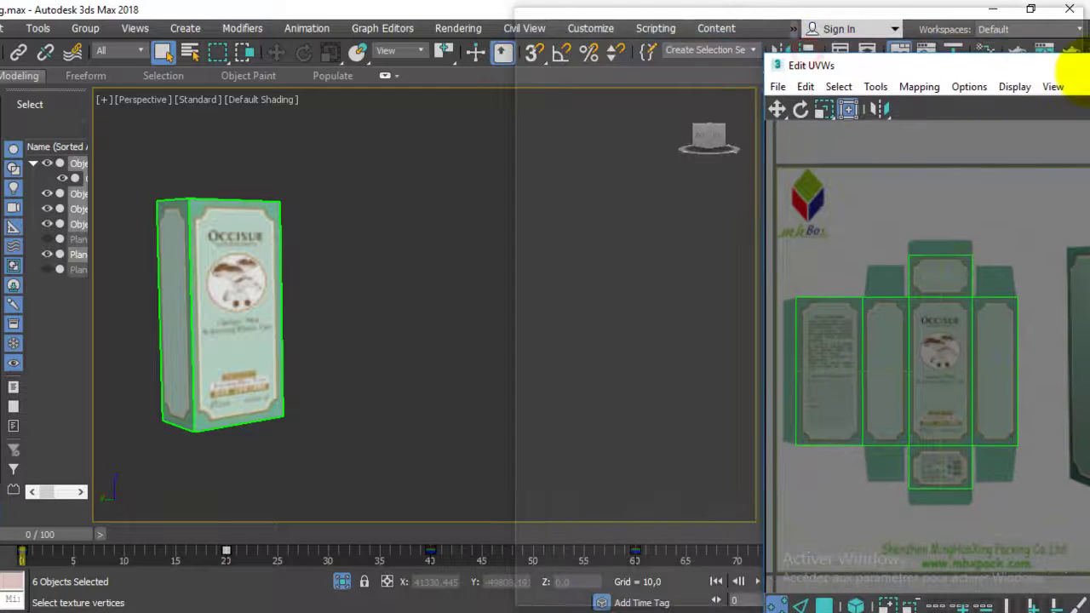
left_click_drag(808, 44, 840, 12)
Switch to Polygon mode and select the faces of the box's front panel column.
left_click(324, 344)
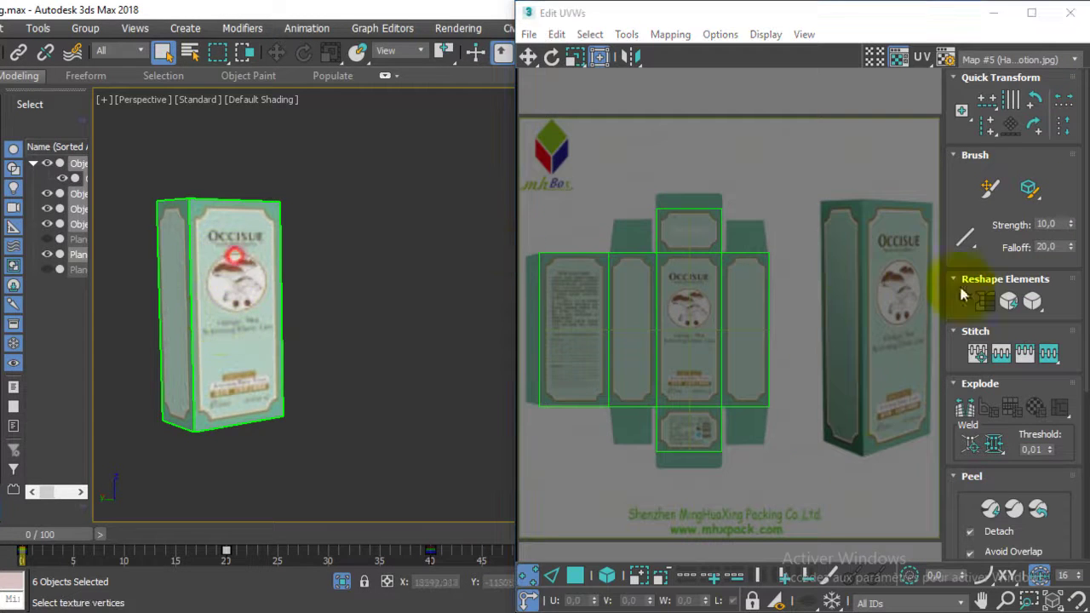
left_click(576, 578)
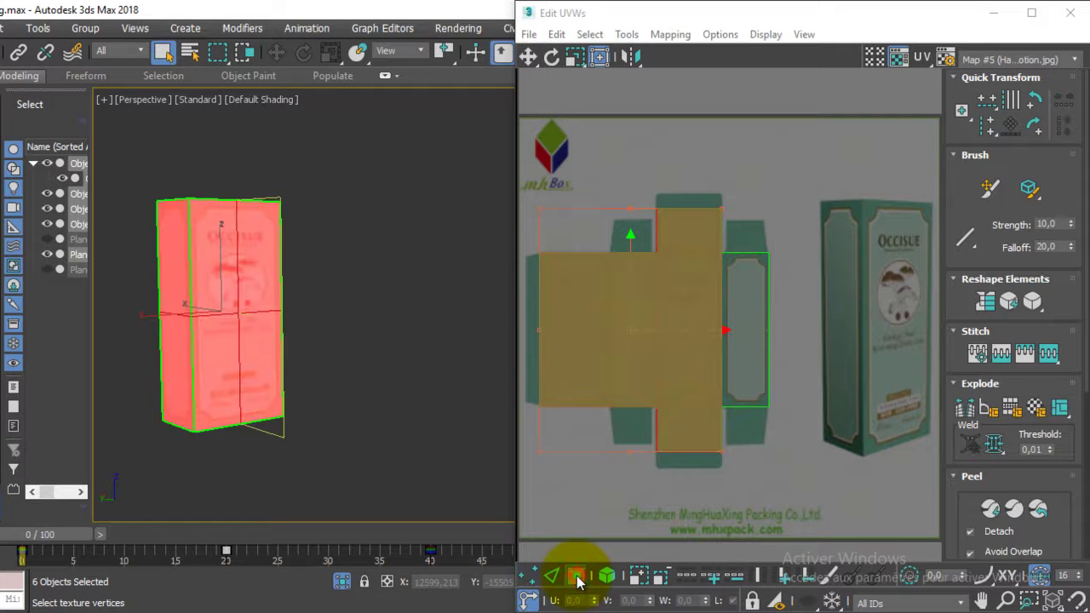
left_click(657, 146)
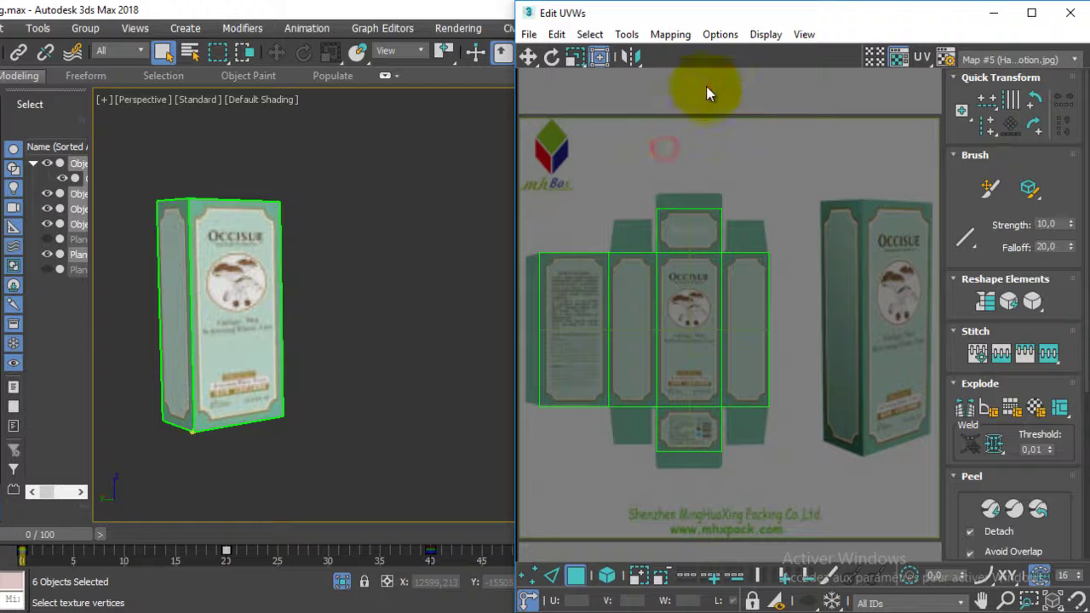
left_click(661, 388)
left_click(225, 257)
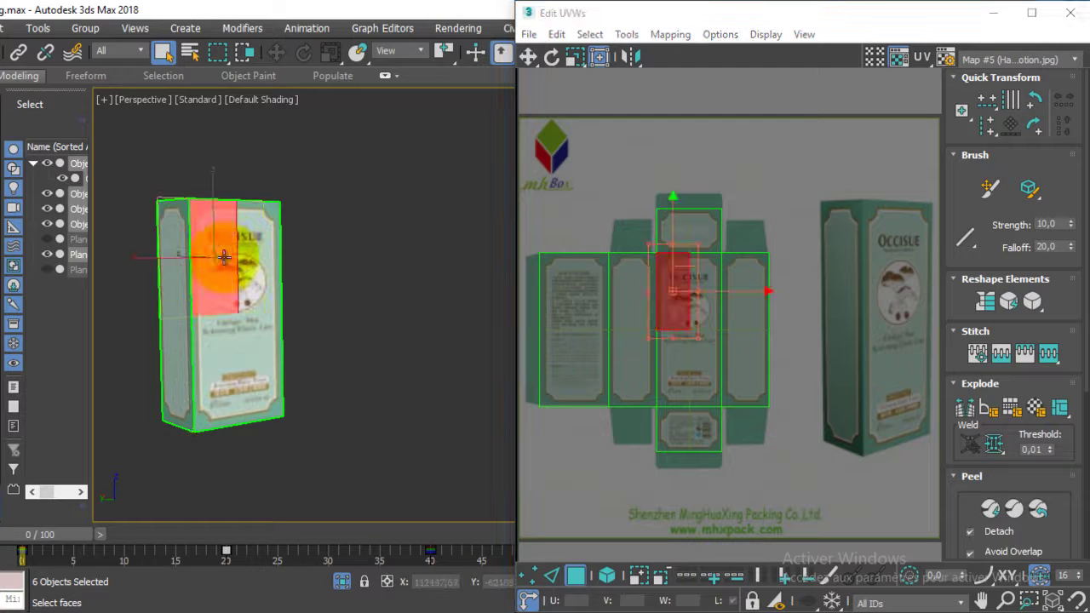
left_click(260, 247, "ctrl")
left_click(243, 357, "ctrl")
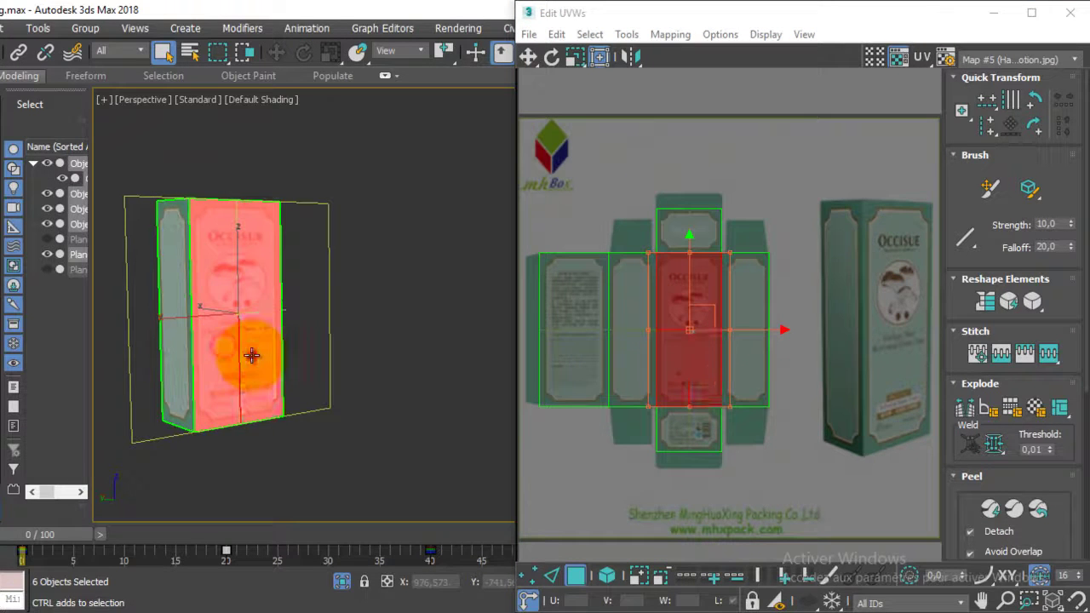
left_click(274, 251, "ctrl")
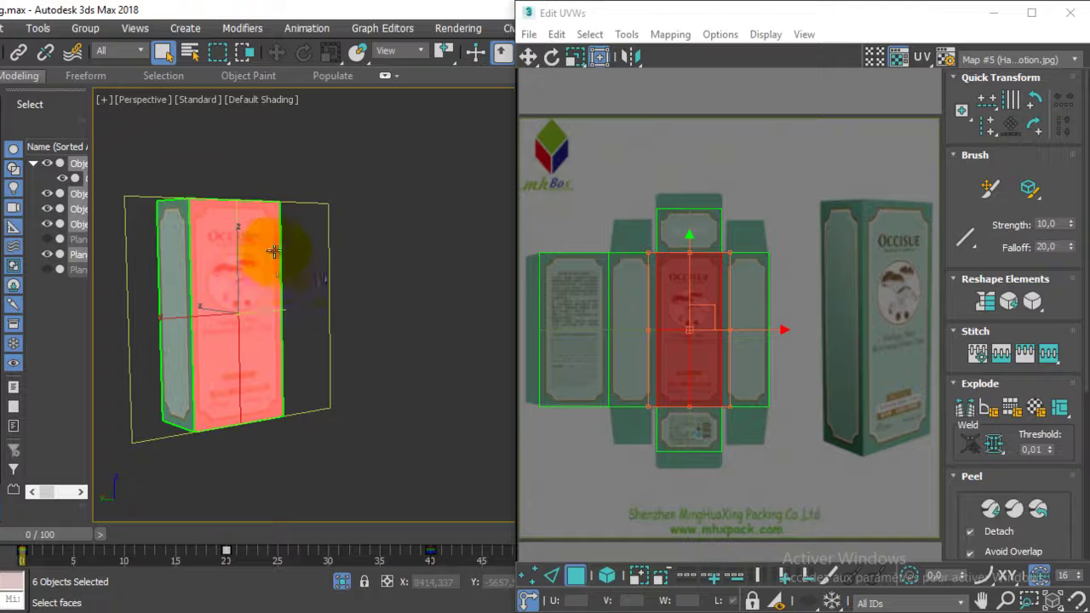
Zoom the UV view and select the upper and lower faces of the right-hand panel column.
mouse_move(328, 236)
middle_mouse_down("alt")
mouse_move(329, 275)
mouse_move(348, 214)
mouse_move(329, 149)
middle_mouse_up("alt")
scroll(331, 274, "up", 2)
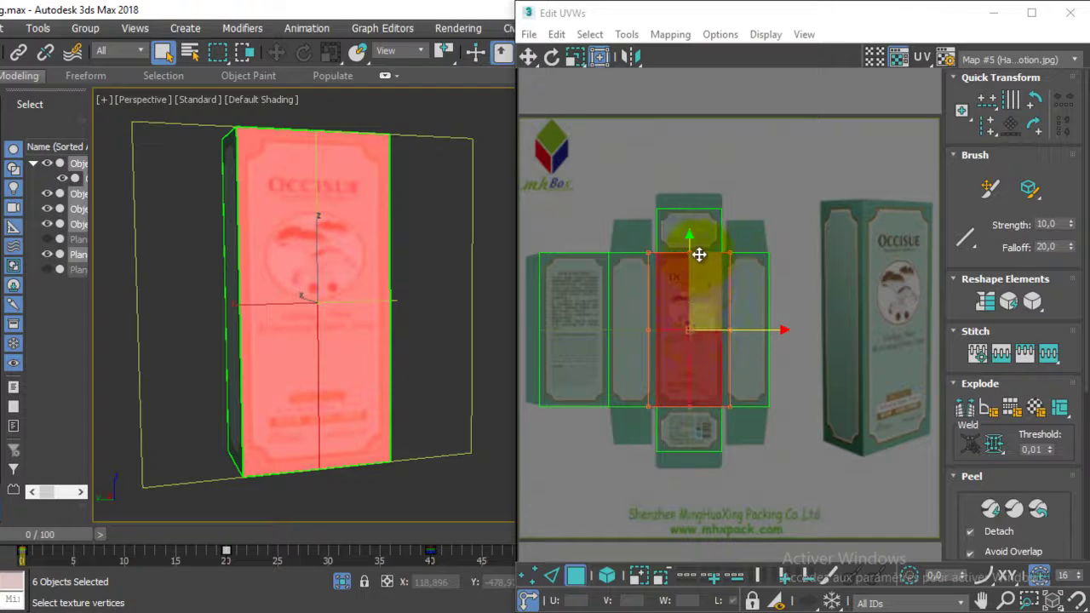
scroll(723, 362, "up", 3)
scroll(722, 362, "up", 2)
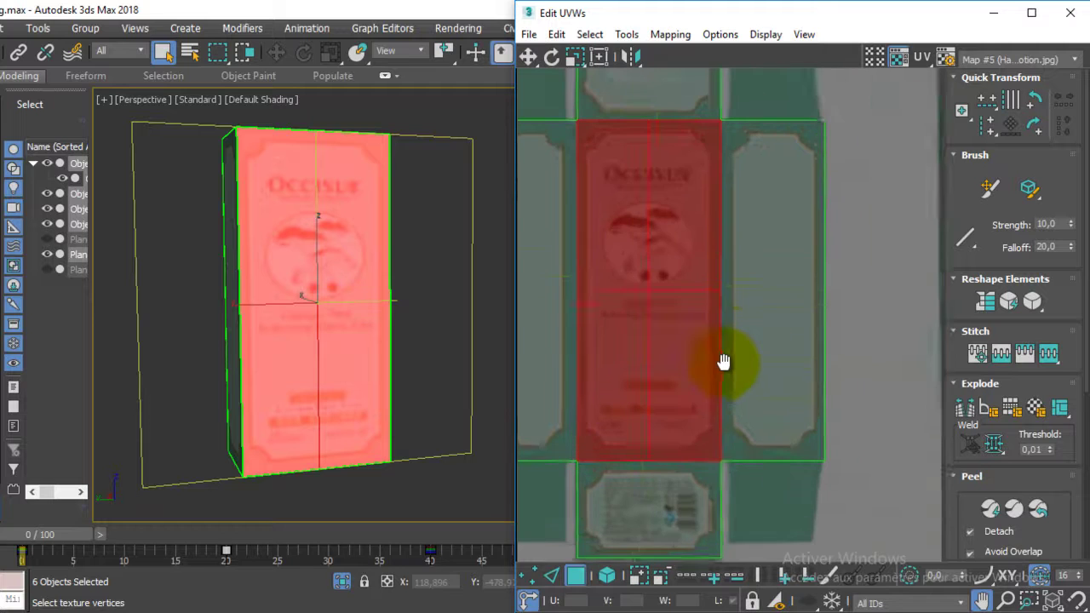
scroll(723, 360, "down", 1)
middle_click_drag(723, 361, 788, 345)
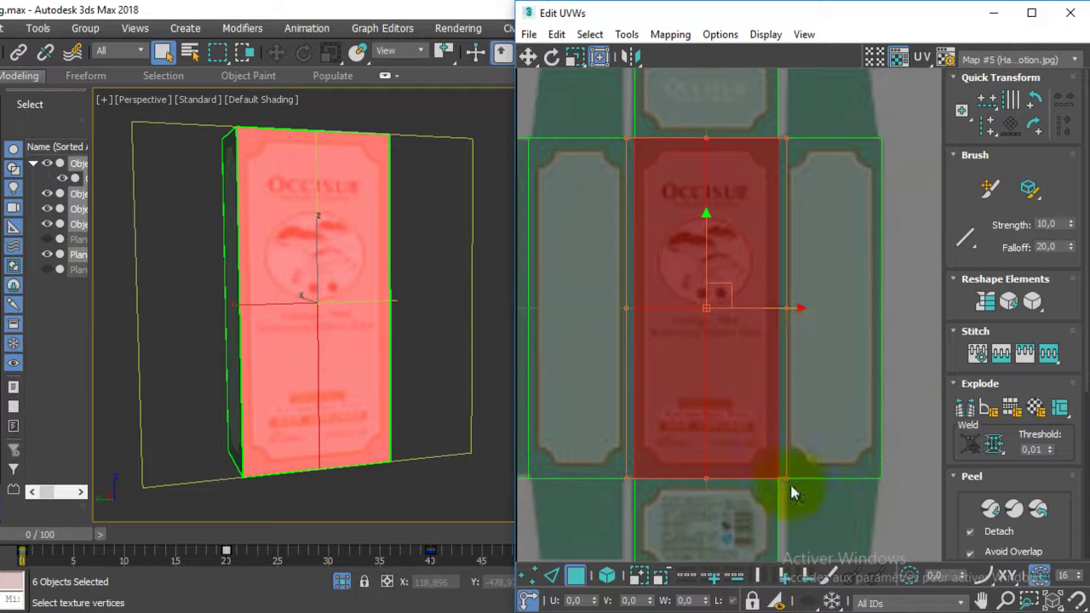
left_click(837, 163)
left_click(830, 342, "ctrl")
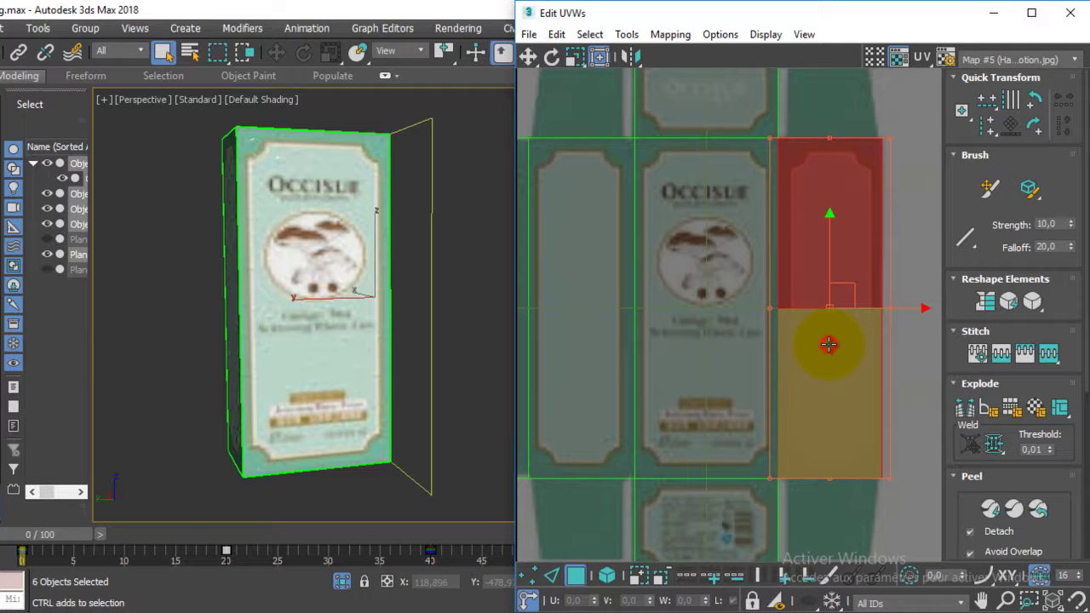
mouse_move(290, 252)
middle_mouse_down("alt")
mouse_move(281, 284)
mouse_move(165, 309)
mouse_move(136, 264)
mouse_move(129, 274)
middle_mouse_up("alt")
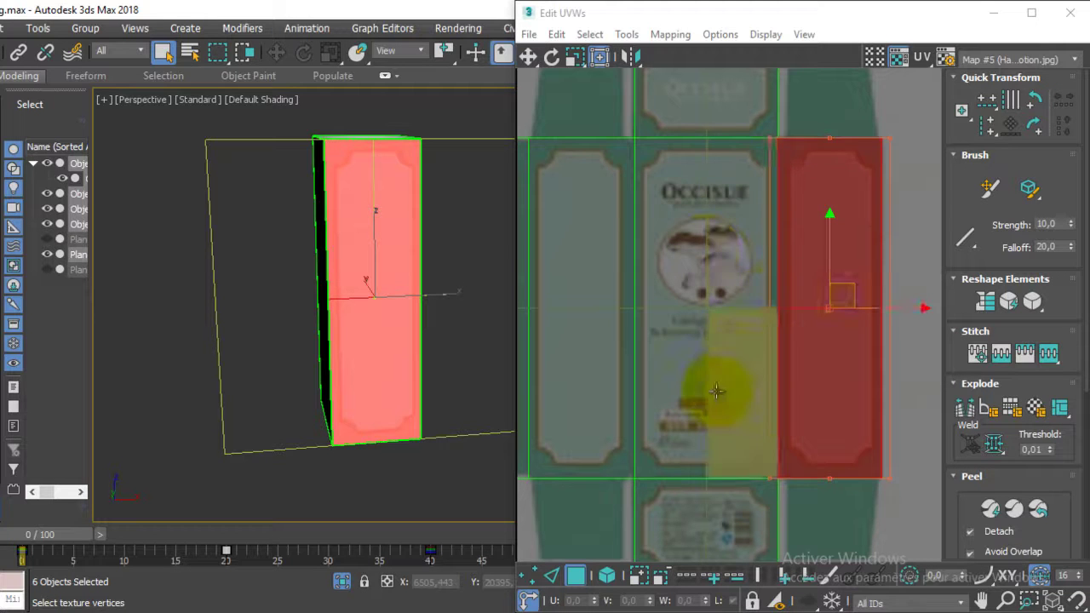
Keep only the lower side face selected and move its UVs to the layout's upper right.
scroll(704, 246, "down", 2)
scroll(706, 247, "down", 2)
middle_click_drag(706, 246, 737, 242)
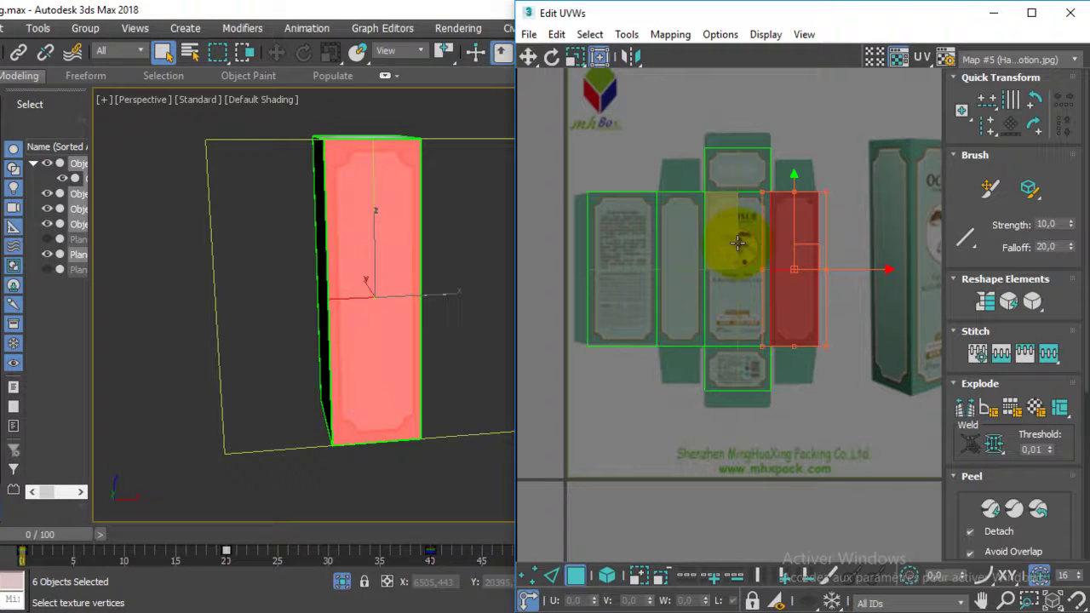
left_click(341, 194)
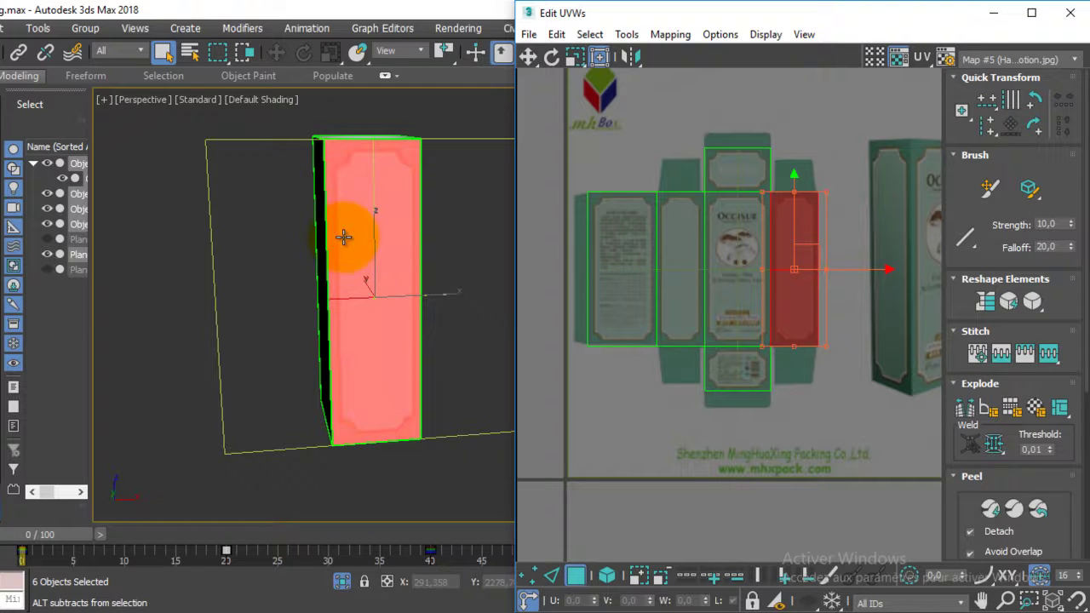
right_click(847, 117)
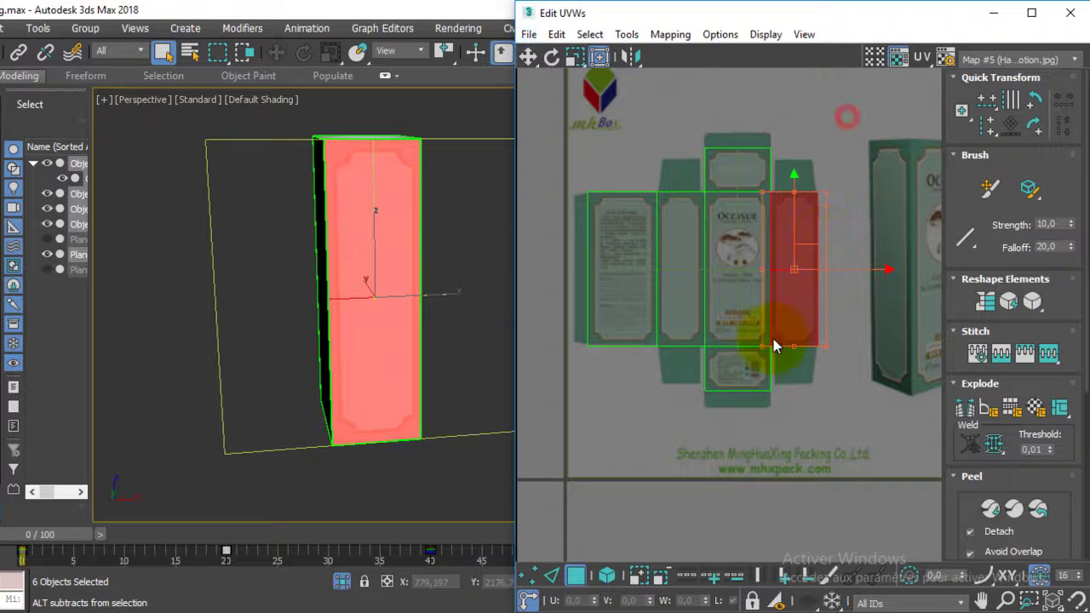
left_click(810, 214, "alt")
mouse_move(789, 223)
left_mouse_down()
mouse_move(857, 97)
mouse_move(859, 26)
left_mouse_up()
Select the centre UV faces and move the bottom element further down the layout.
scroll(790, 304, "down", 1)
left_click(236, 308)
scroll(288, 304, "down", 2)
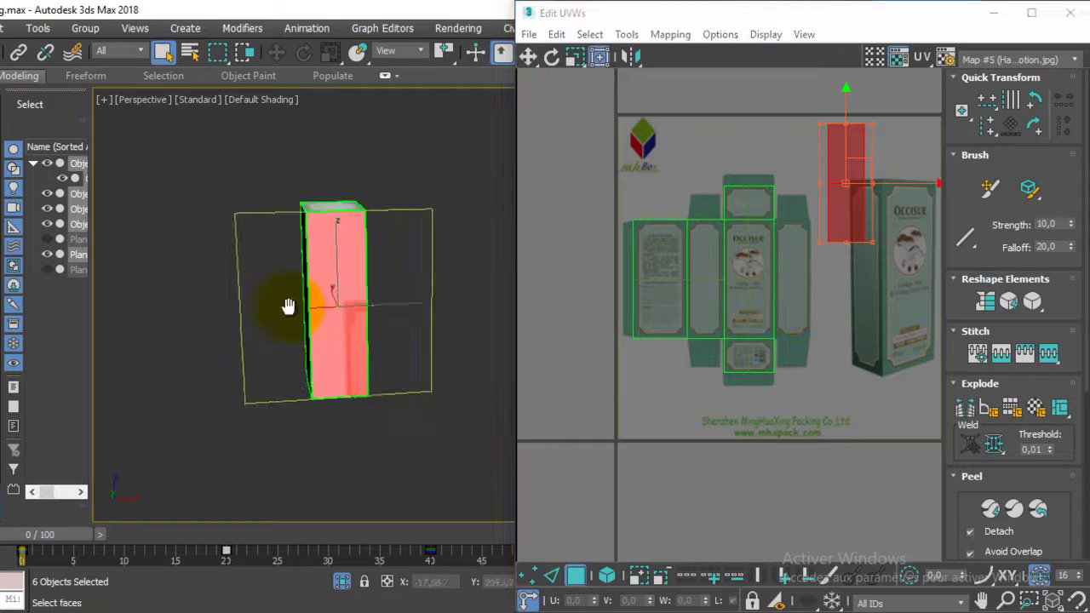
middle_click_drag(287, 304, 418, 284, "alt")
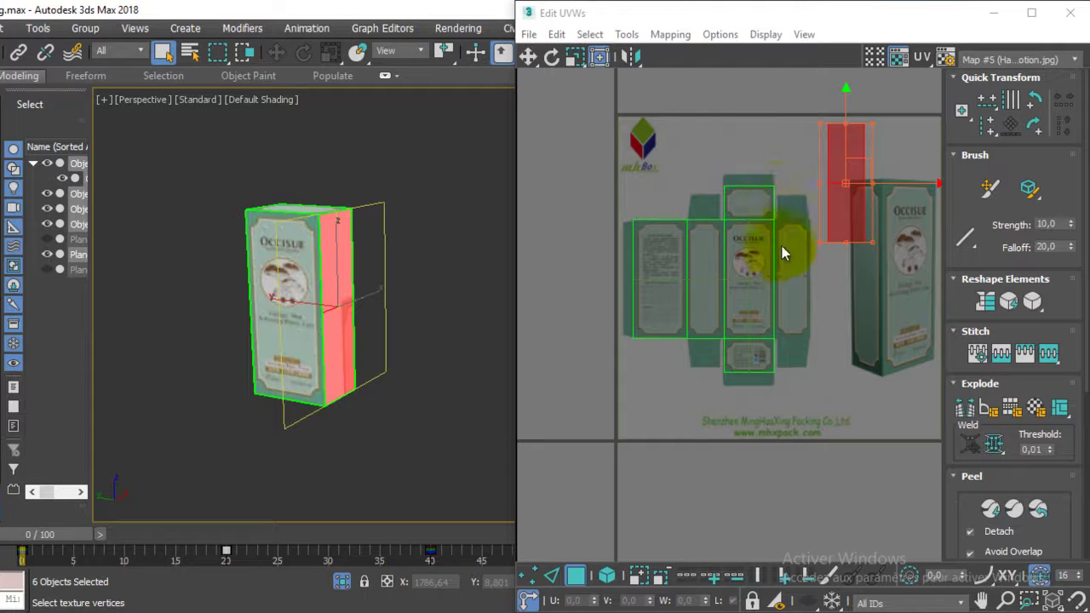
left_click_drag(786, 253, 723, 309)
mouse_move(791, 250)
left_mouse_down()
mouse_move(730, 309)
mouse_move(833, 329)
mouse_move(735, 361)
mouse_move(735, 438)
left_mouse_up()
mouse_move(705, 167)
left_mouse_down()
mouse_move(780, 205)
mouse_move(728, 146)
left_mouse_up()
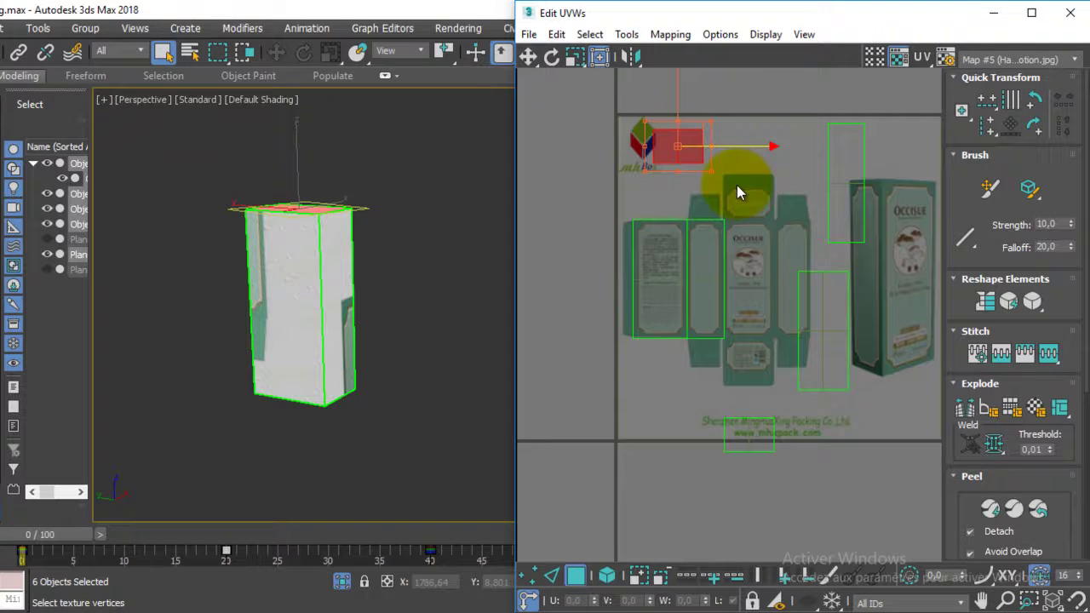
left_click(268, 244)
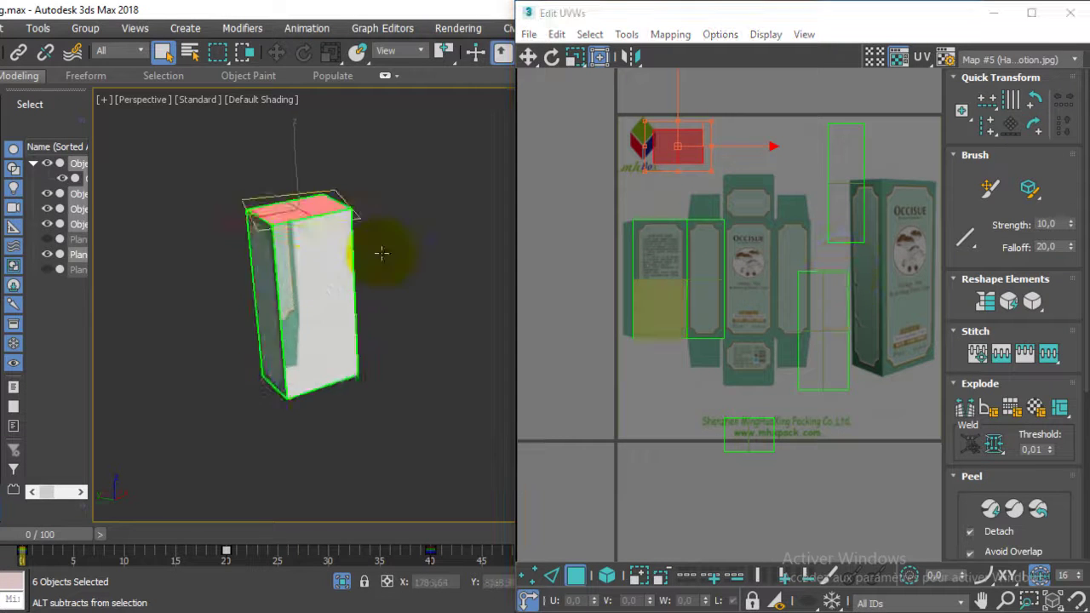
Select another panel's UVs, then pick the box's upper and lower front faces in the viewport.
middle_click_drag(367, 264, 146, 282, "alt")
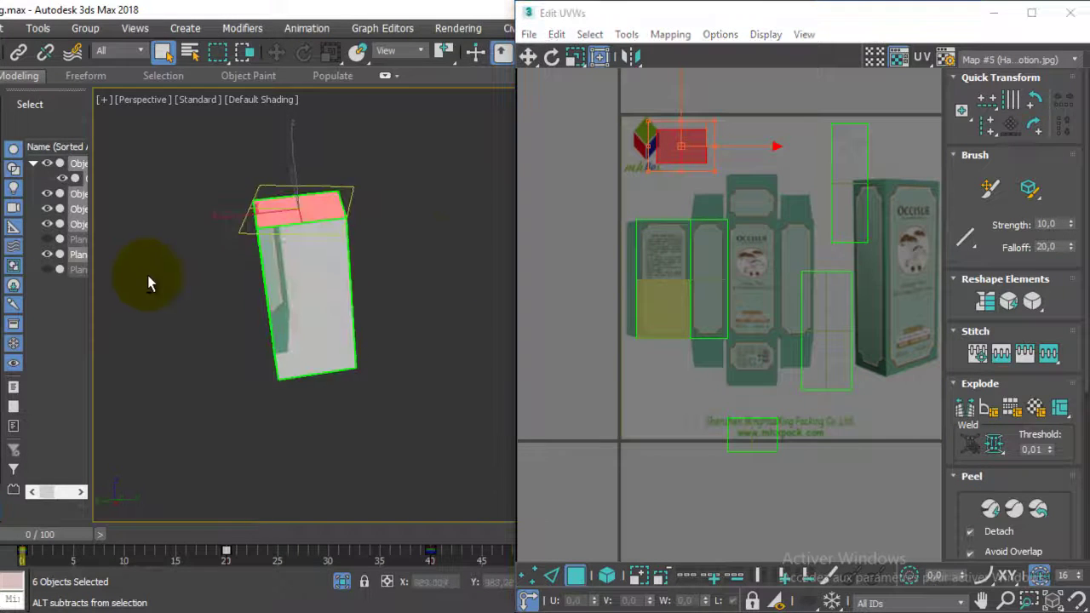
left_click(718, 243)
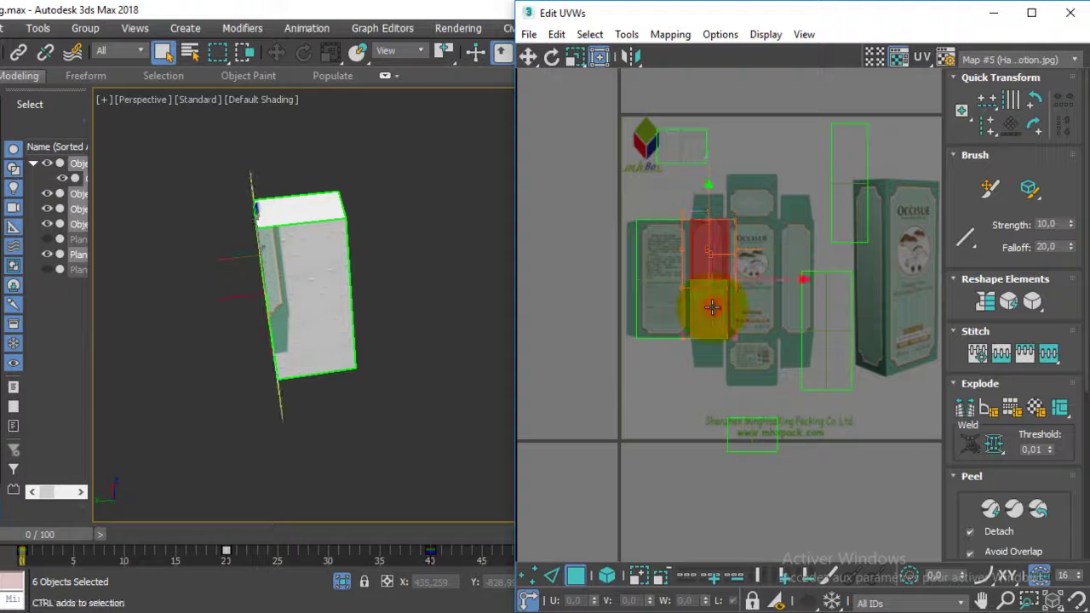
left_click(712, 306)
mouse_move(260, 315)
middle_mouse_down("alt")
mouse_move(462, 297)
mouse_move(555, 275)
mouse_move(406, 292)
mouse_move(231, 292)
middle_mouse_up("alt")
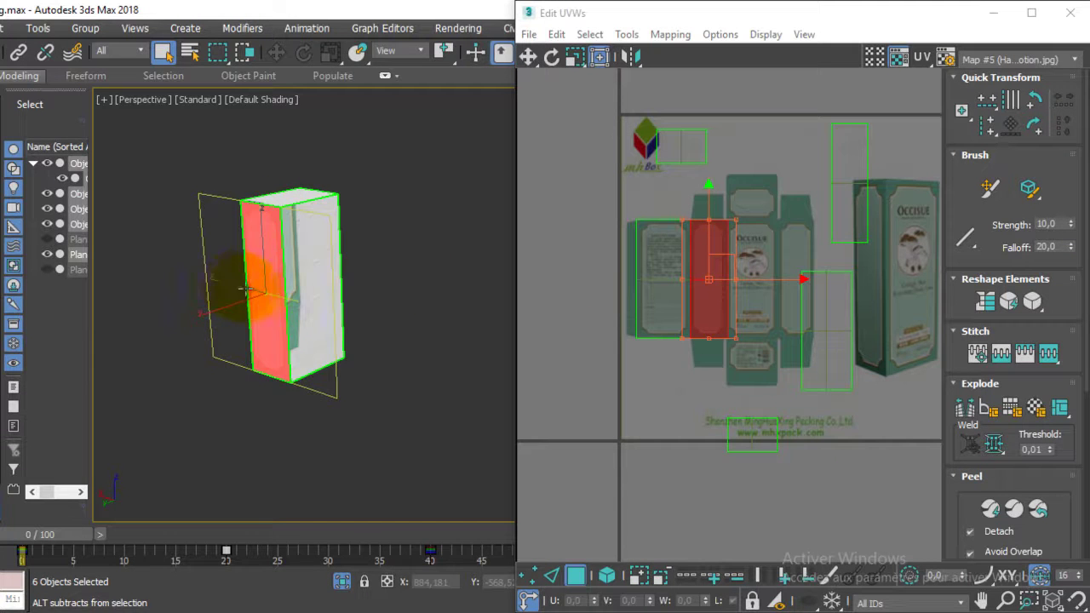
scroll(236, 284, "up", 2)
mouse_move(231, 341)
middle_mouse_down("alt")
mouse_move(374, 220)
mouse_move(428, 228)
middle_mouse_up("alt")
mouse_move(324, 259)
middle_mouse_down("alt")
mouse_move(192, 280)
mouse_move(81, 278)
middle_mouse_up("alt")
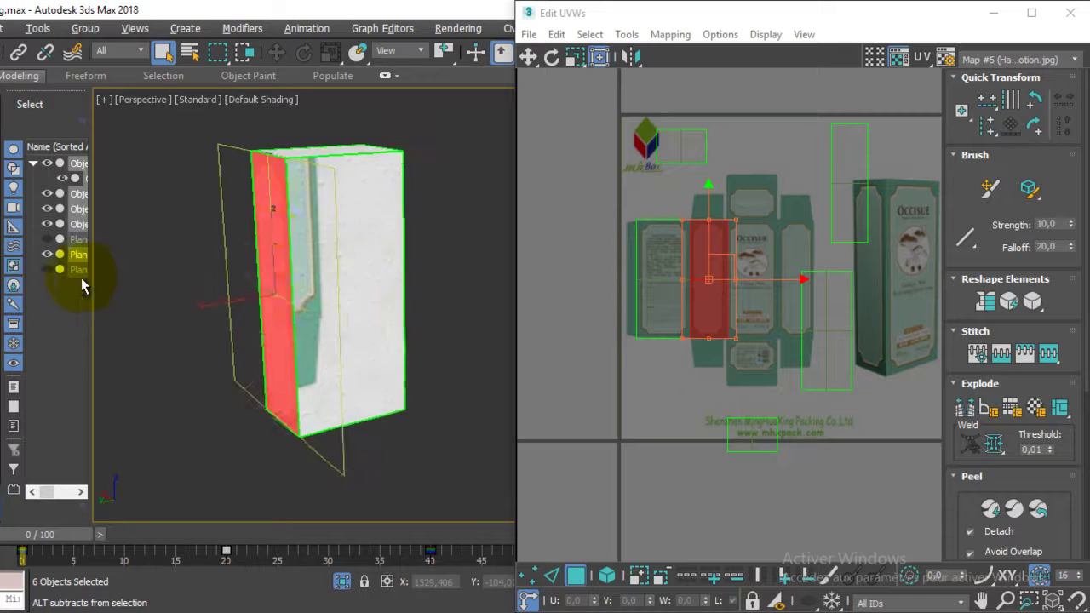
left_click(326, 217)
left_click(331, 329, "ctrl")
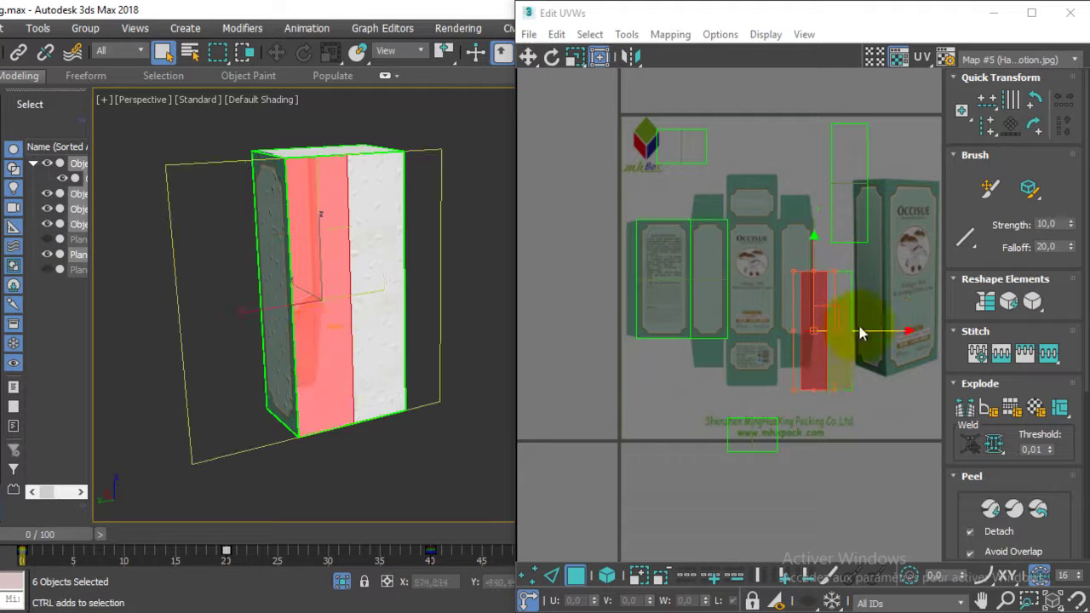
scroll(839, 303, "up", 2)
scroll(822, 287, "up", 2)
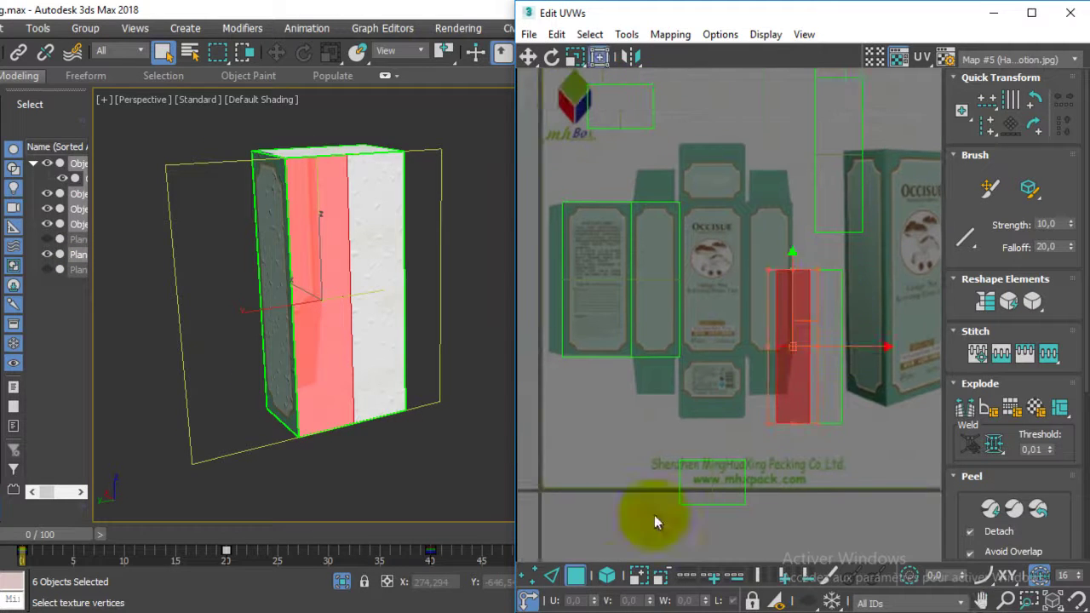
Turn on element selection and move the front face UV shell onto the printed front panel.
left_click(608, 581)
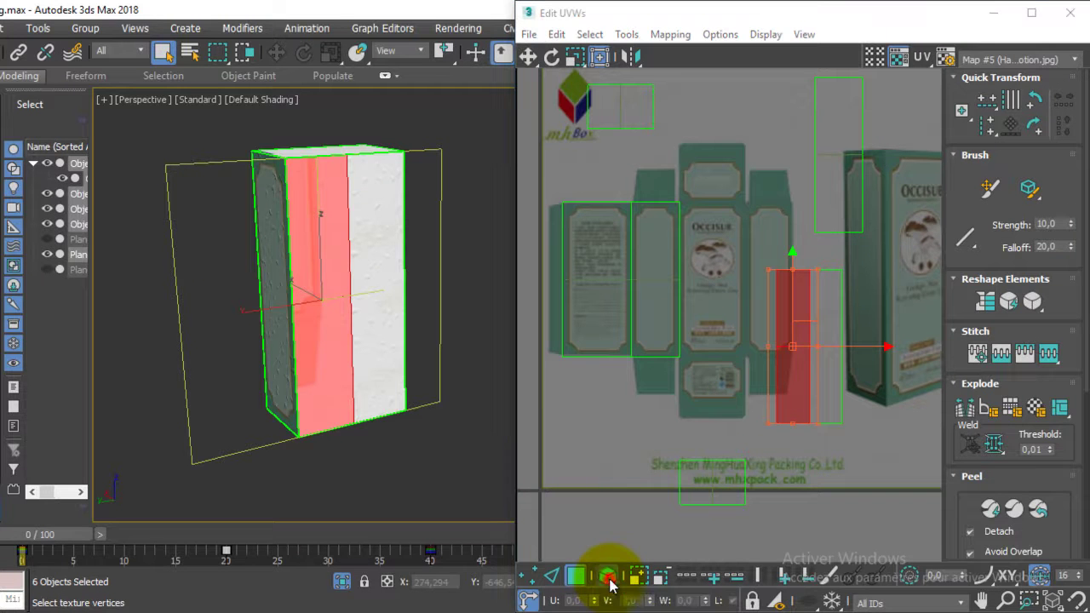
left_click(839, 304)
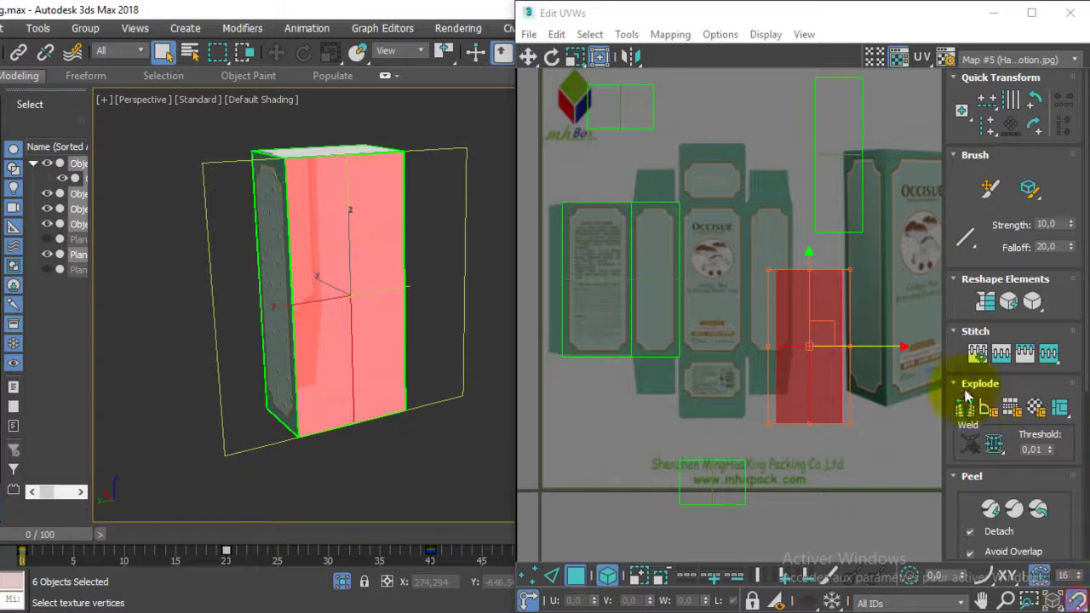
left_click(527, 56)
left_click(776, 275)
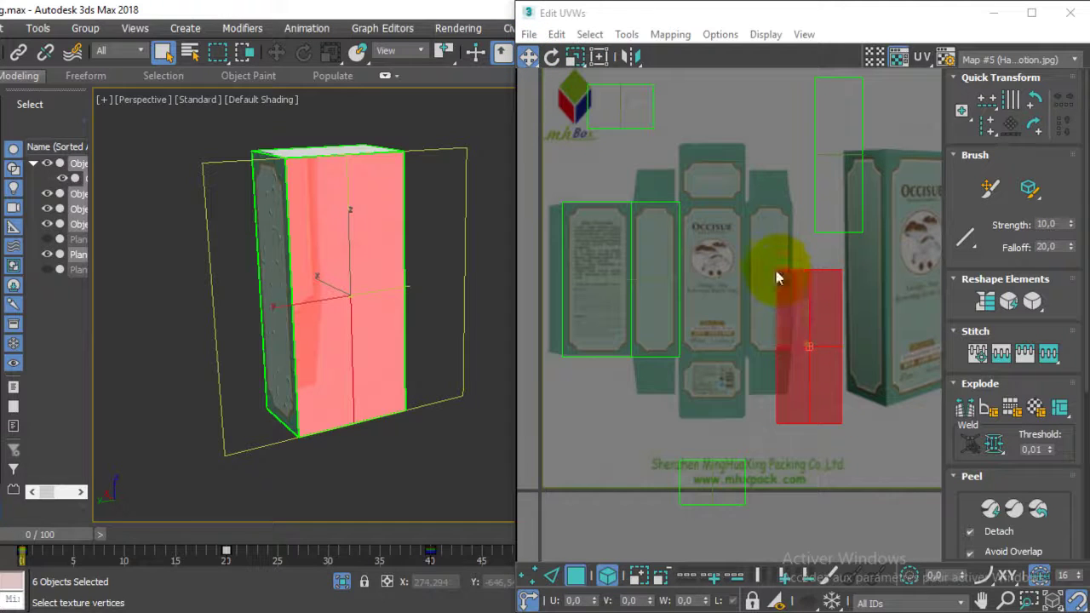
left_click_drag(766, 244, 682, 202)
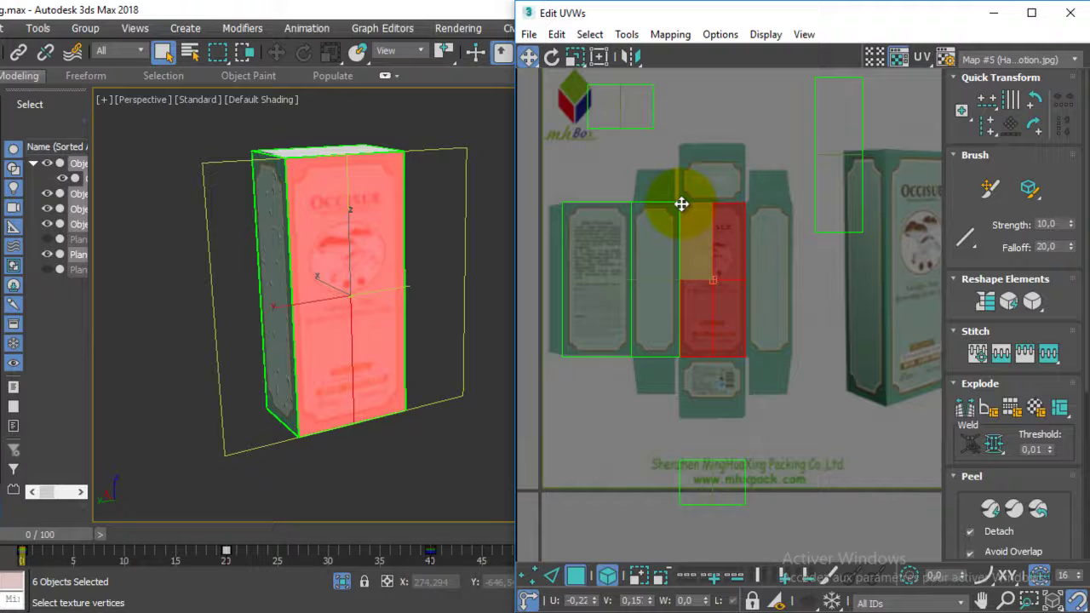
Move the long side UV strip onto the printed panel right of the front.
mouse_move(353, 207)
middle_mouse_down("alt")
mouse_move(361, 255)
mouse_move(357, 214)
mouse_move(350, 217)
middle_mouse_up("alt")
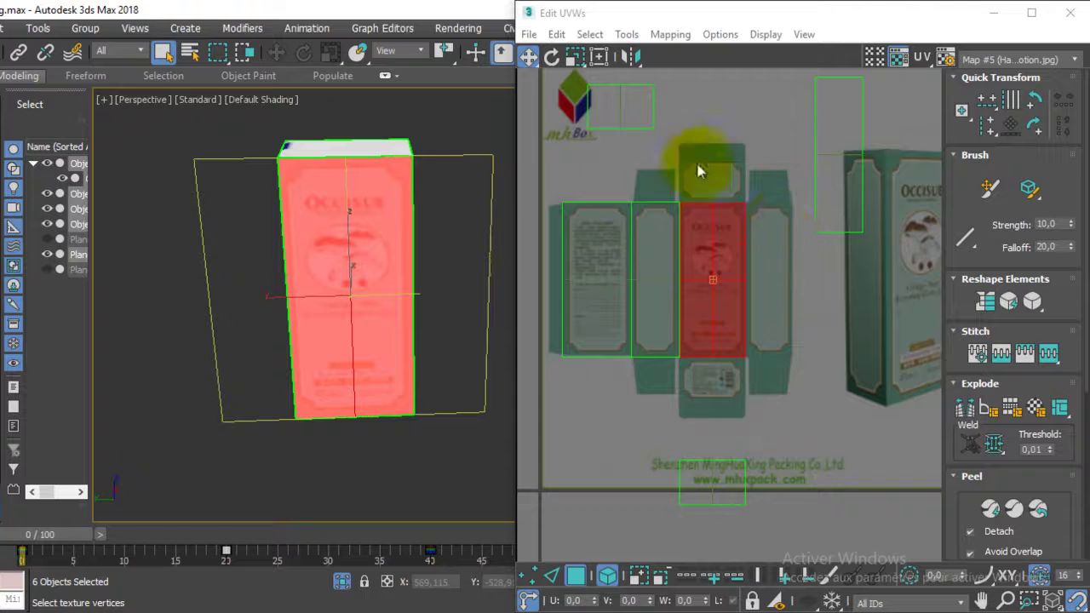
left_click_drag(796, 70, 892, 246)
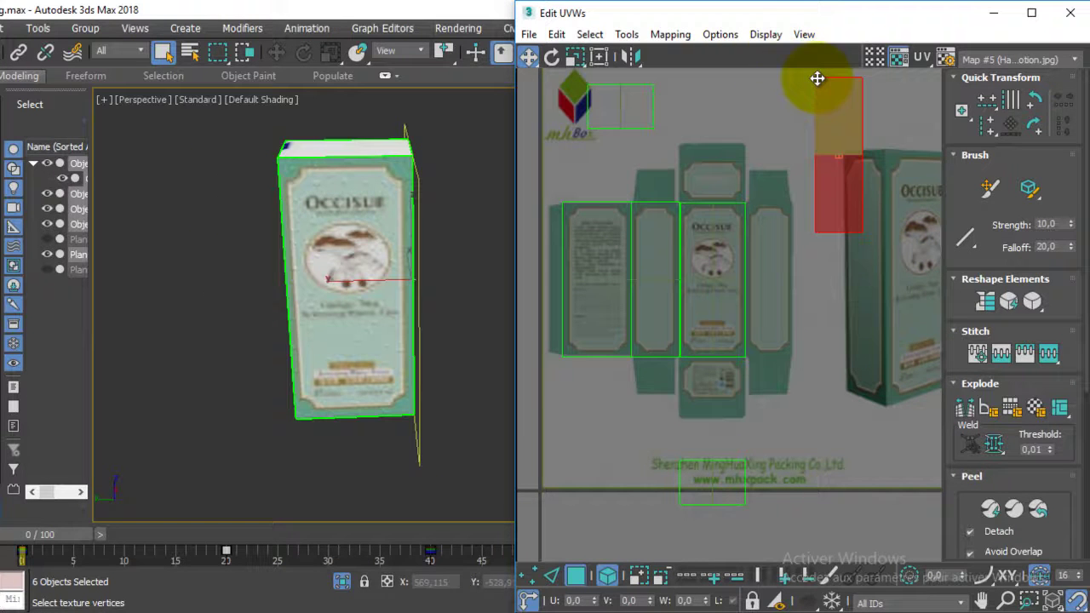
middle_click_drag(456, 199, 353, 196, "alt")
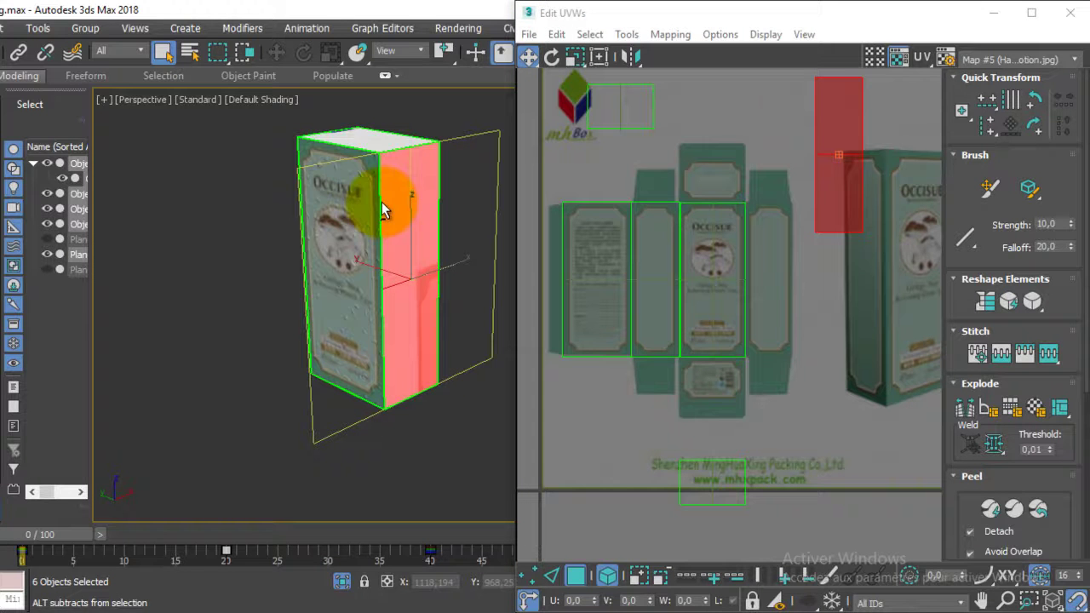
mouse_move(816, 80)
left_mouse_down()
mouse_move(766, 196)
mouse_move(749, 203)
left_mouse_up()
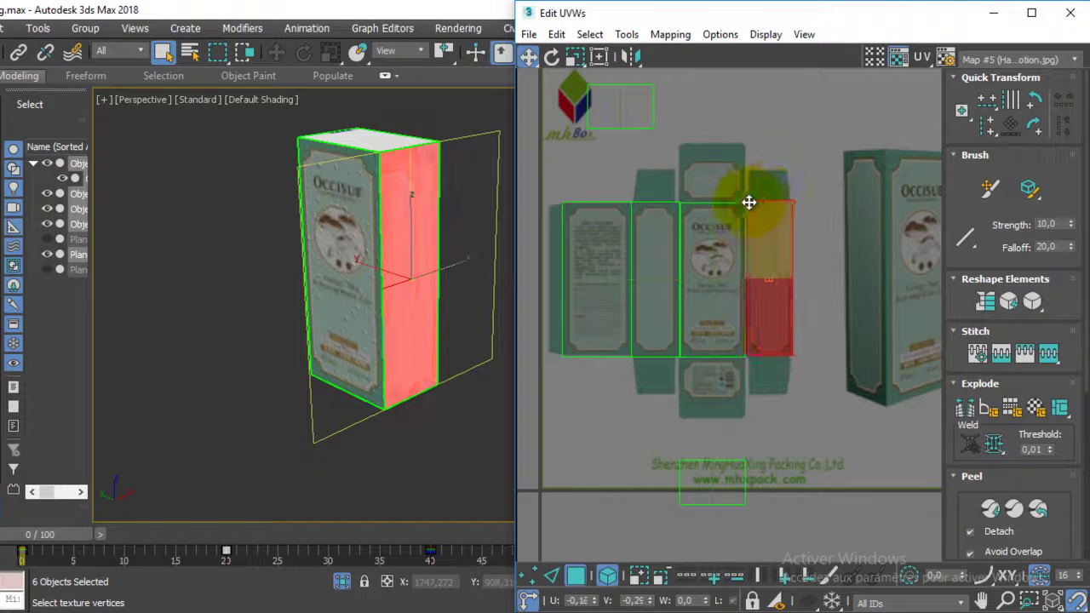
Move the top face UVs onto the printed flap above the front panel.
left_click(649, 107)
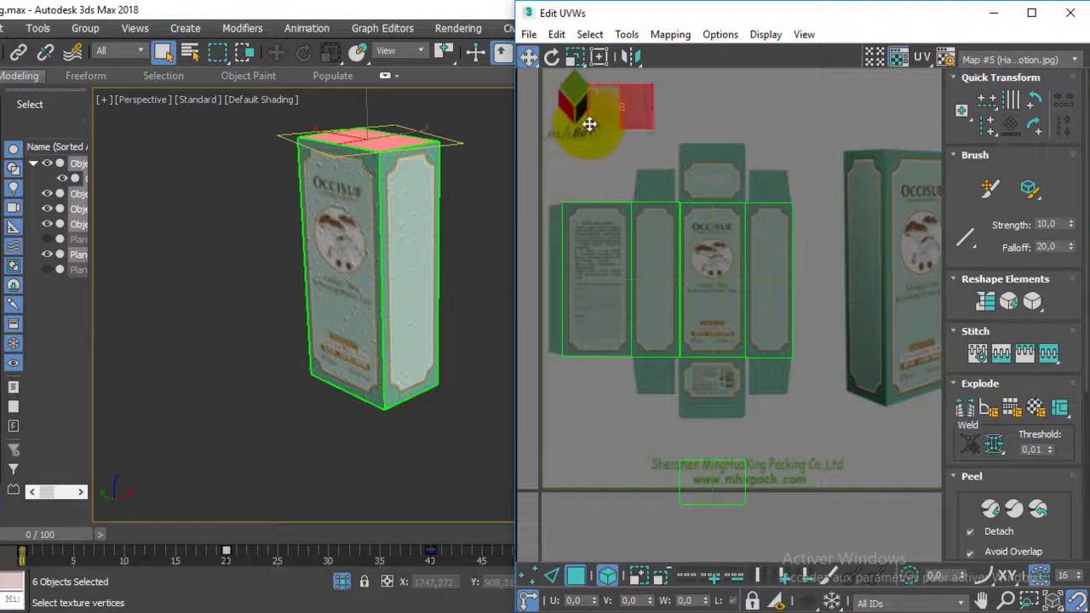
middle_click_drag(438, 134, 483, 165, "alt")
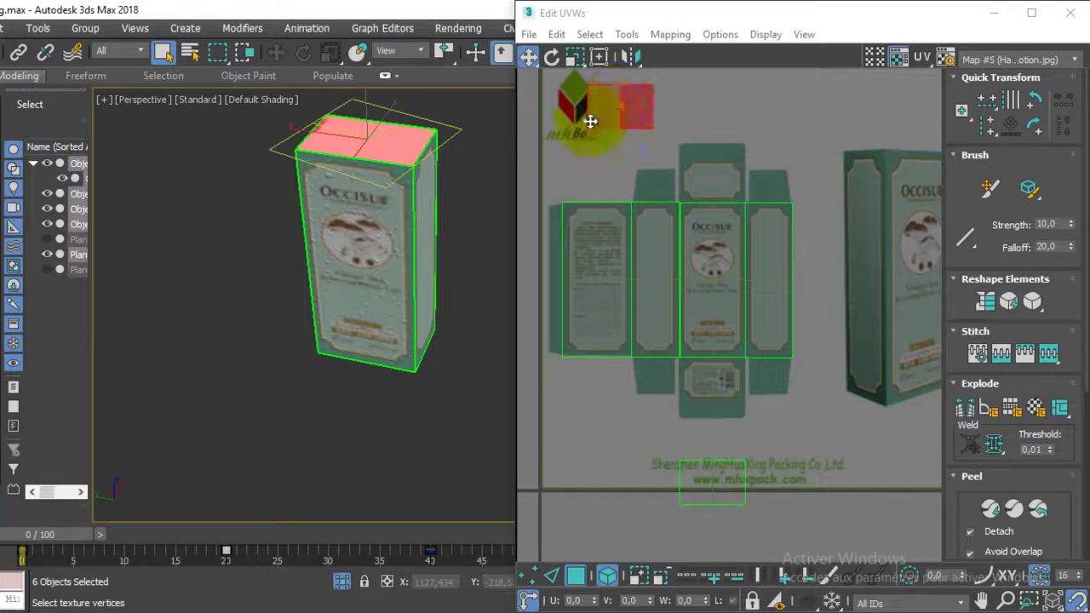
left_click_drag(628, 122, 720, 205)
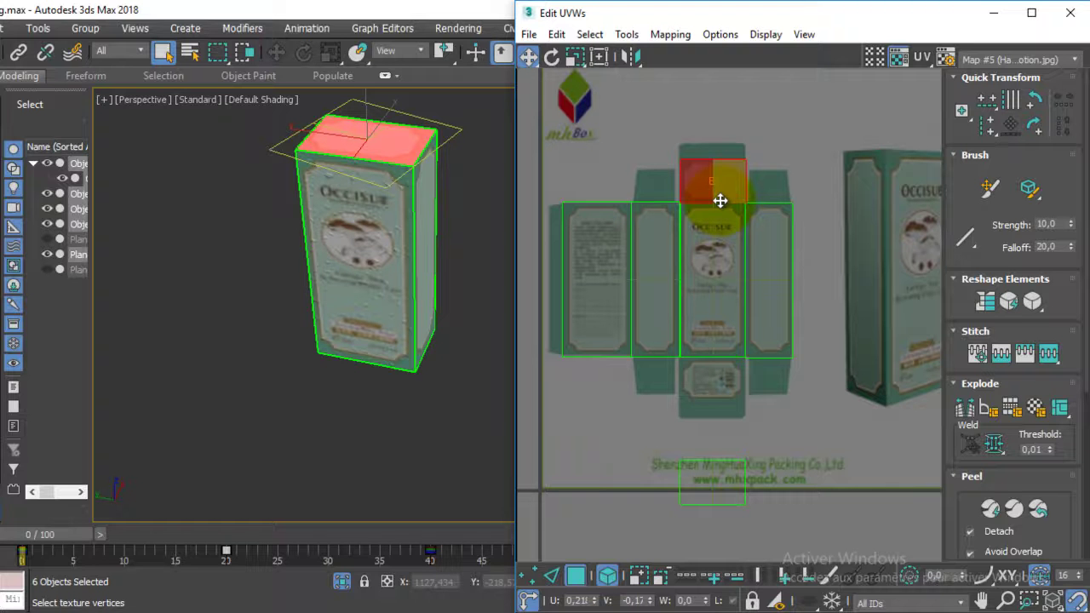
Move the bottom face UVs onto the printed flap below the front panel.
middle_click_drag(414, 256, 320, 215, "alt")
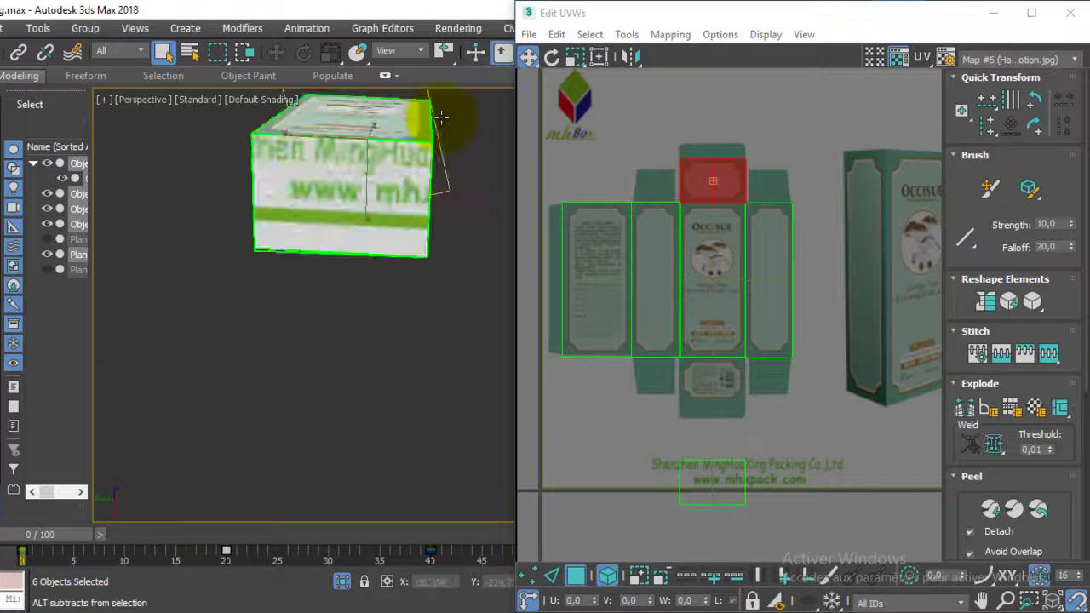
left_click(320, 216)
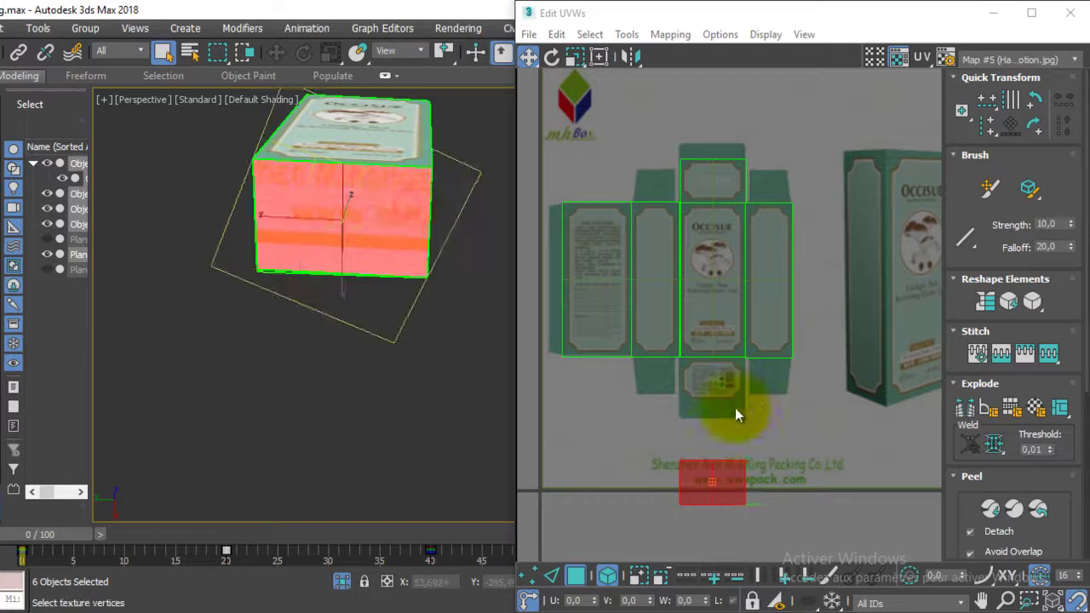
left_click_drag(710, 462, 710, 360)
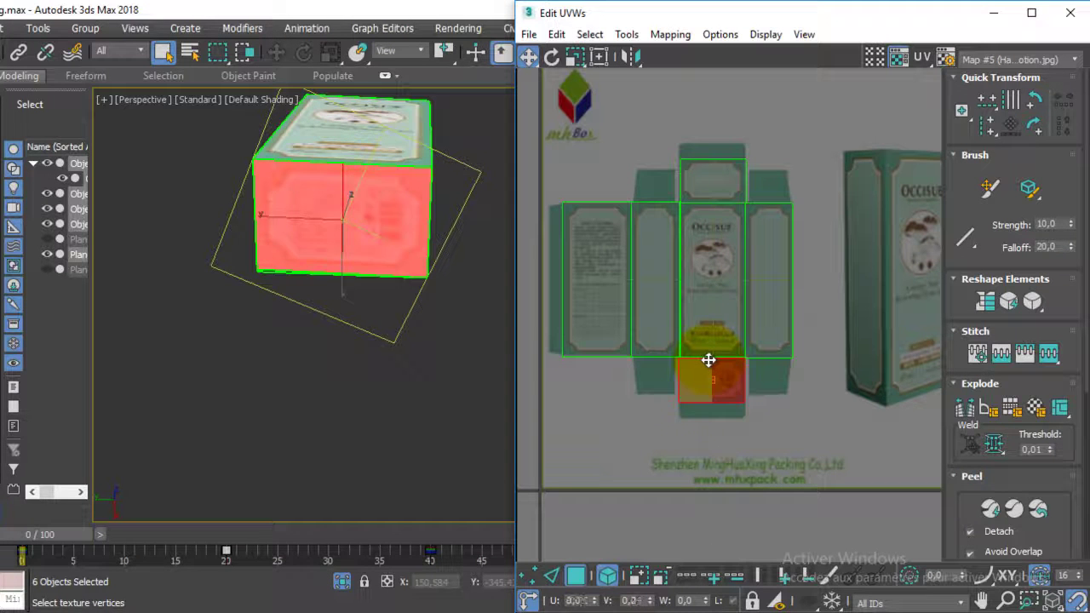
mouse_move(365, 171)
middle_mouse_down("alt")
mouse_move(388, 196)
mouse_move(413, 309)
mouse_move(489, 306)
mouse_move(440, 324)
middle_mouse_up("alt")
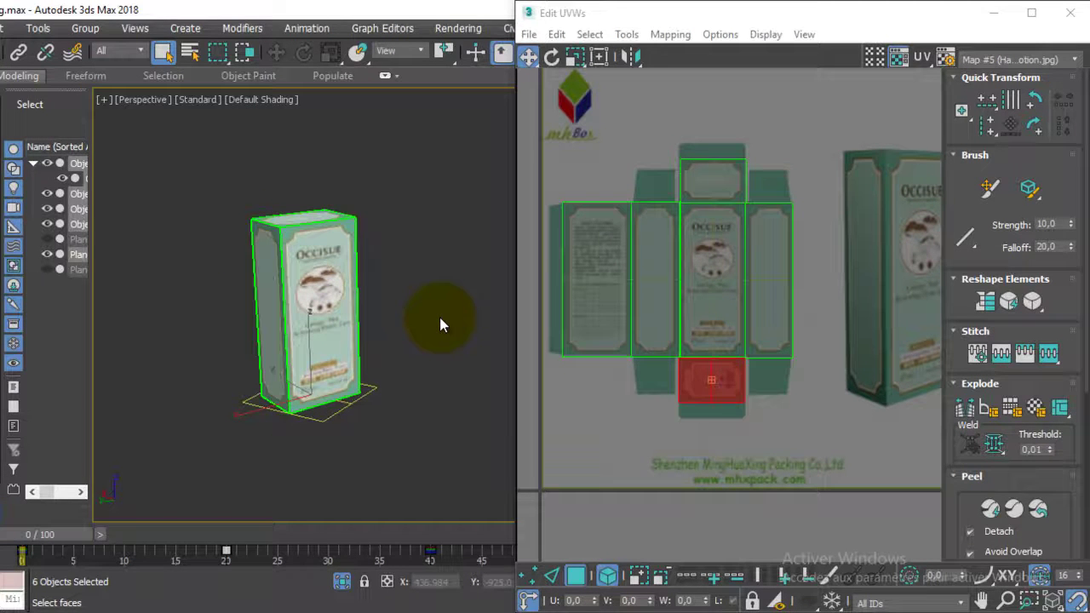